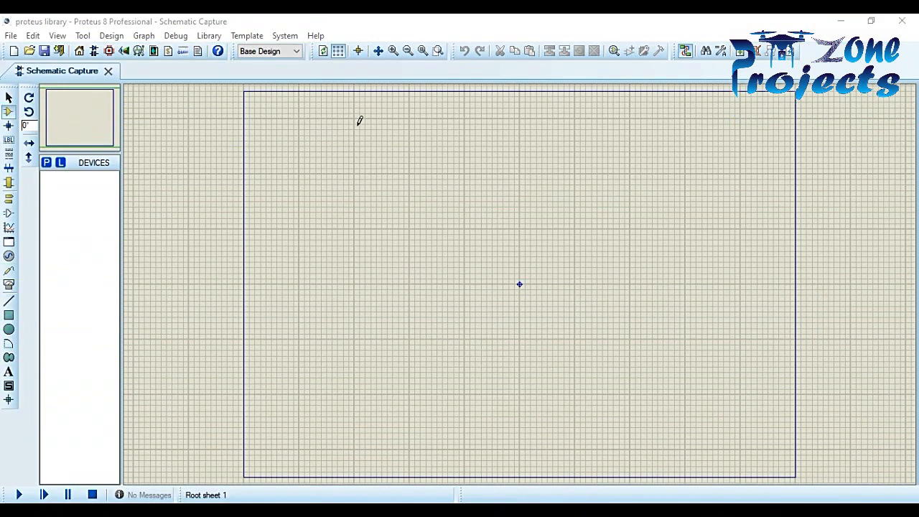
- Search the device library for "lcd 16x2" and preview the LM016L entries' schematic symbol and PCB package without picking a part
left_click(46, 162)
type("lcd 16x2")
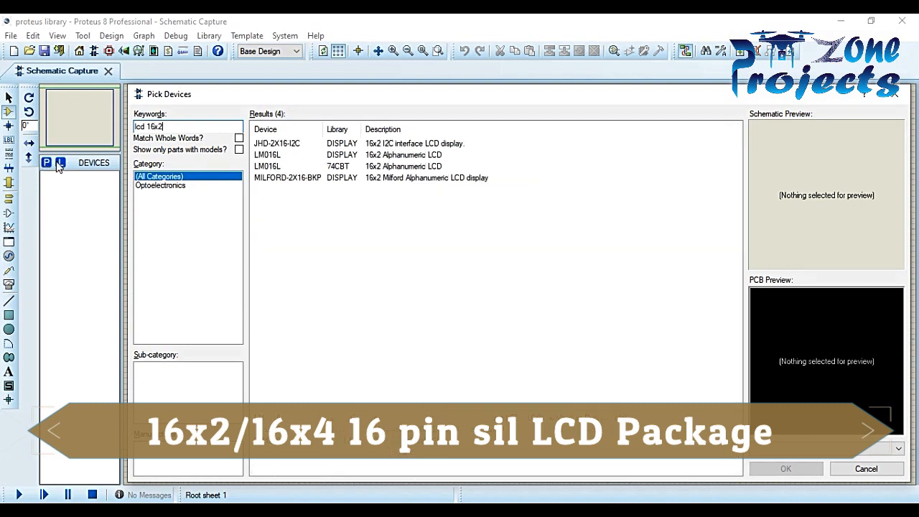
left_click(304, 155)
left_click(303, 166)
left_click(304, 155)
key("Down")
key("Down")
key("Up")
key("Up")
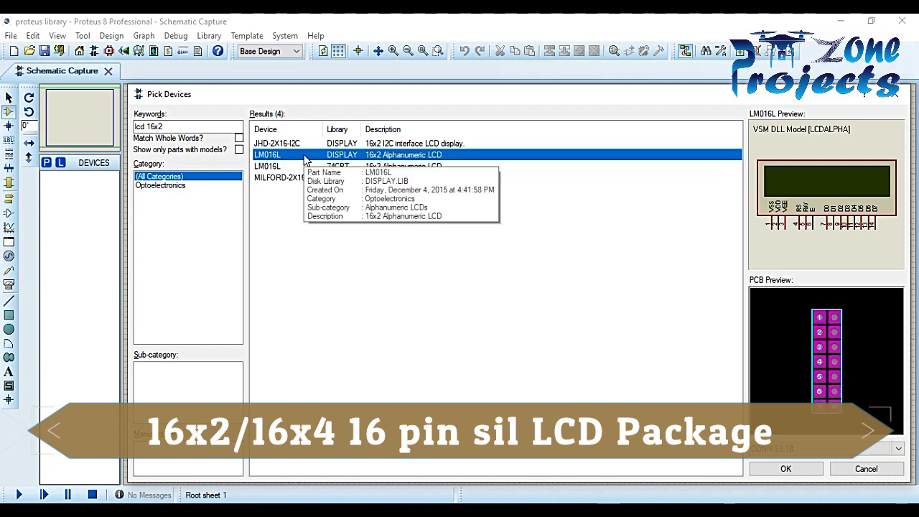
left_click(893, 99)
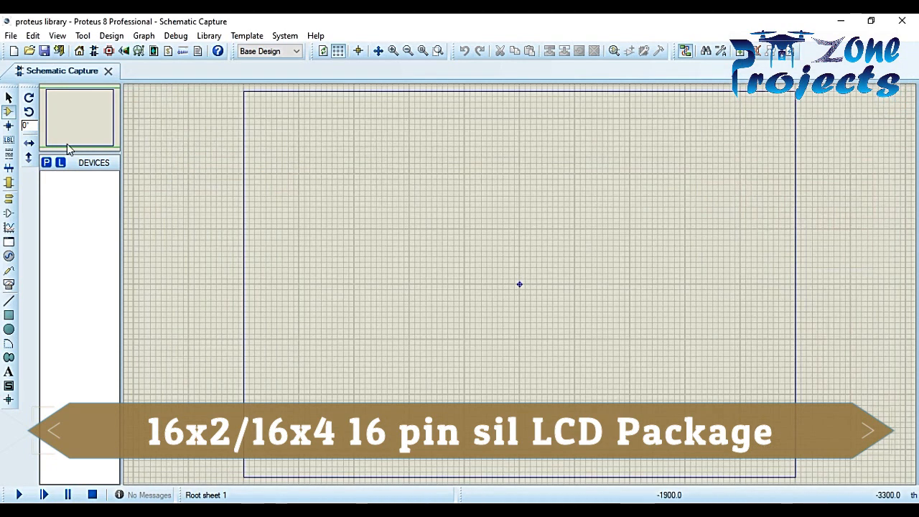
left_click(46, 163)
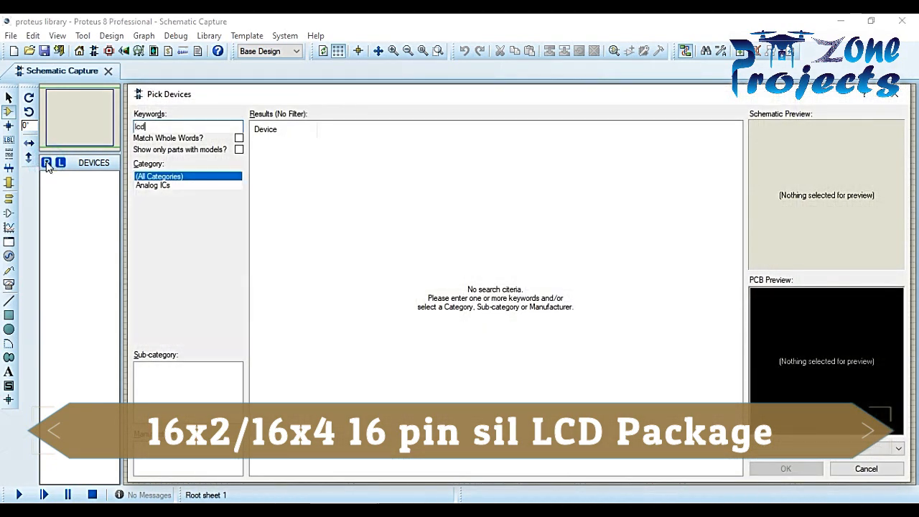
left_click(894, 99)
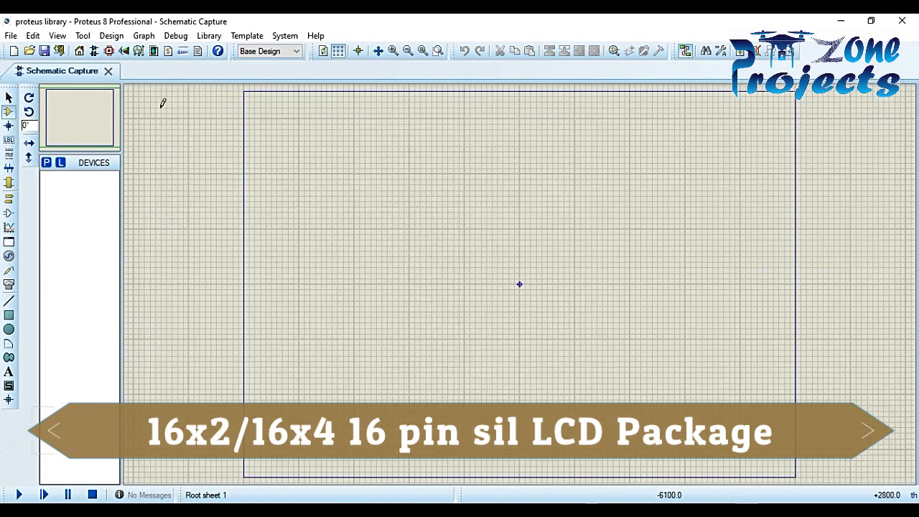
- In the PCB layout, find the CONN-SIL18 package by searching "sil headers" and place it horizontally in the upper-left area of the board
left_click(109, 51)
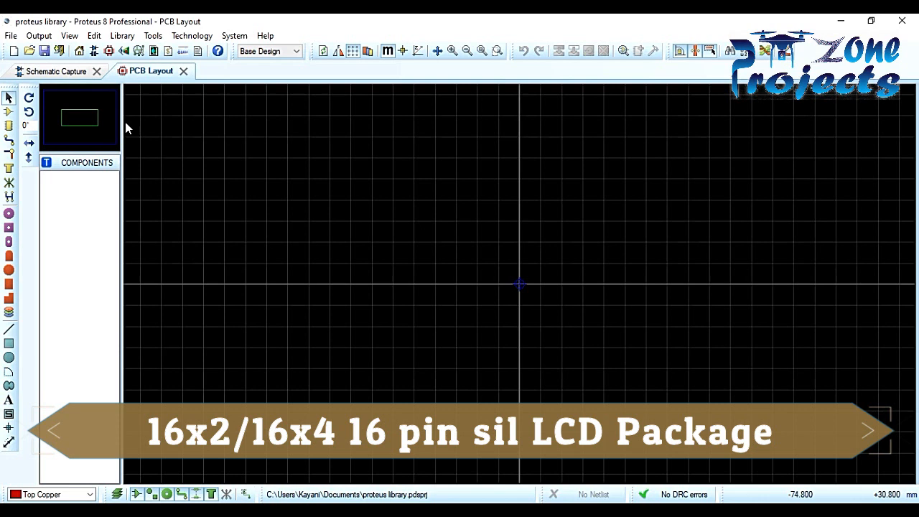
left_click(10, 111)
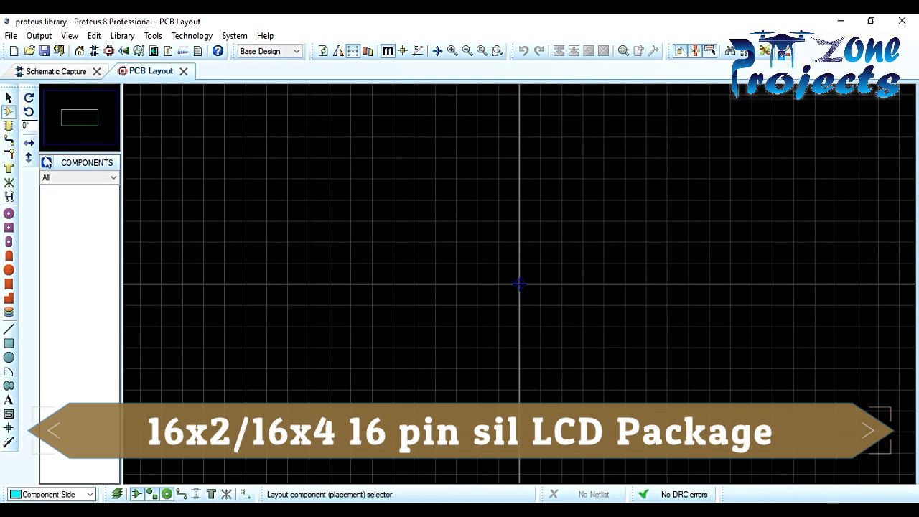
left_click(8, 125)
left_click(45, 164)
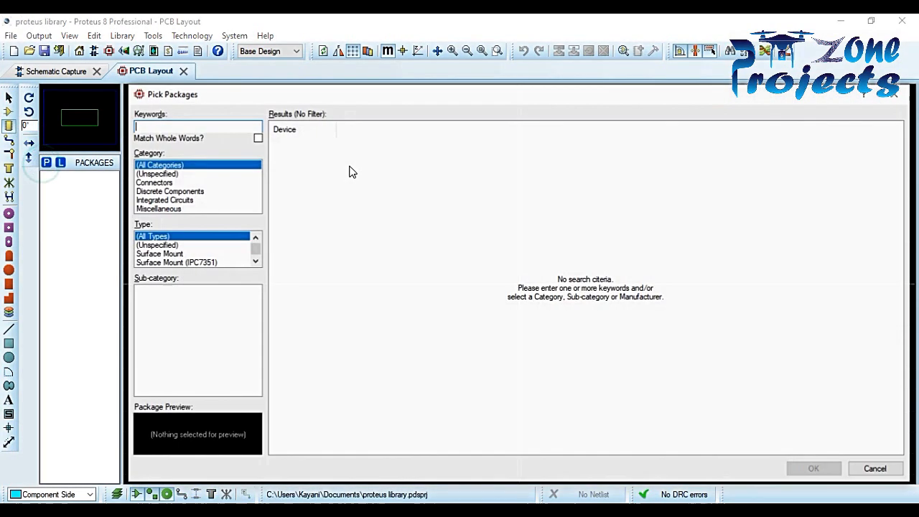
type("sil headers")
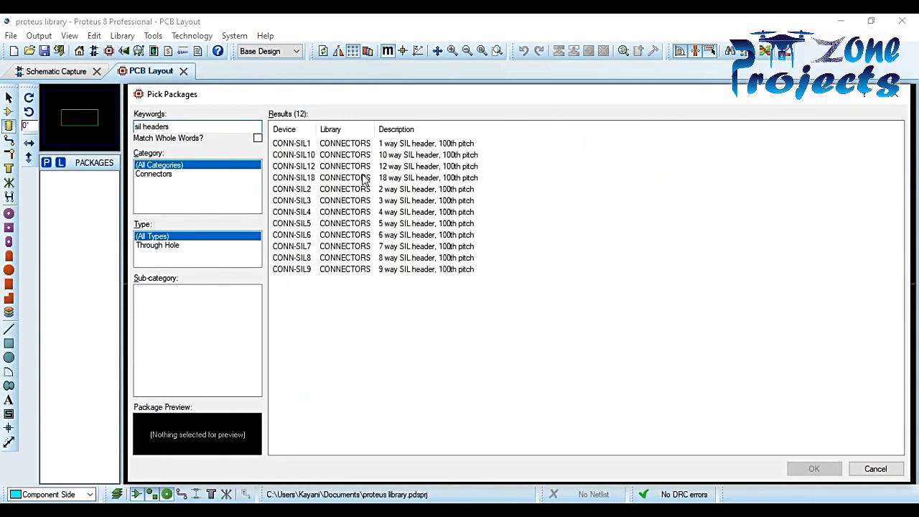
double_click(363, 178)
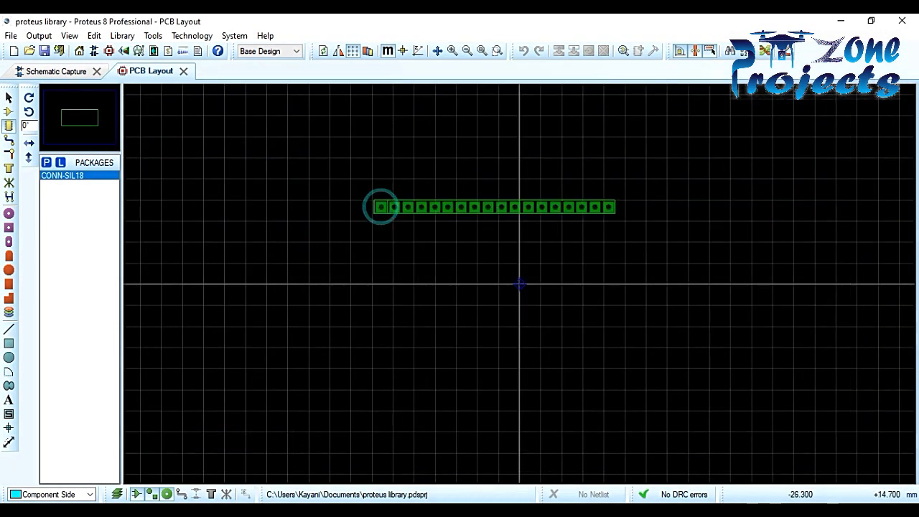
left_click(272, 196)
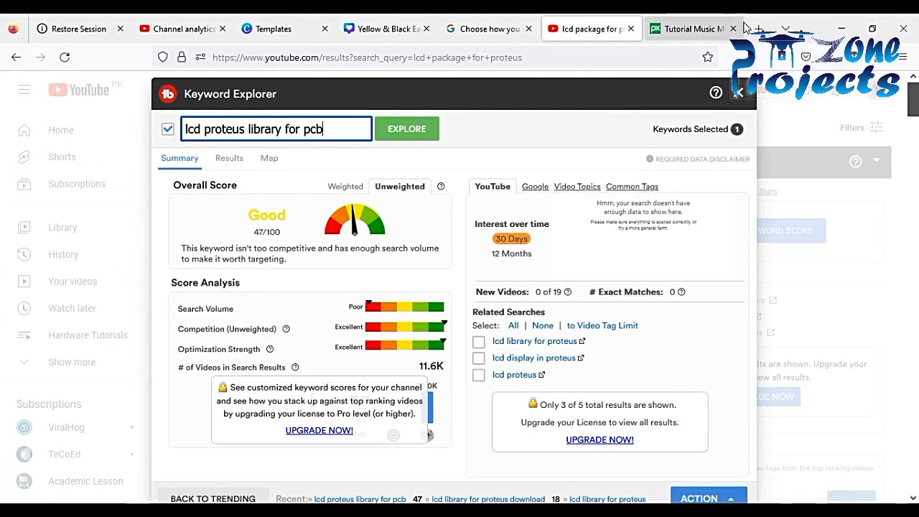
- Switch to Firefox and run a Google image search for "16x2 lcd dimensions" in a new tab
key("ctrl+t")
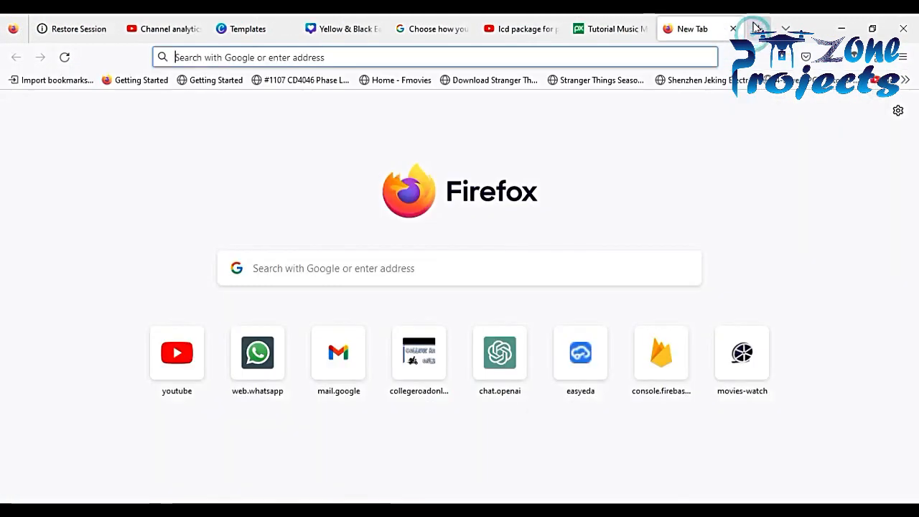
type("16x")
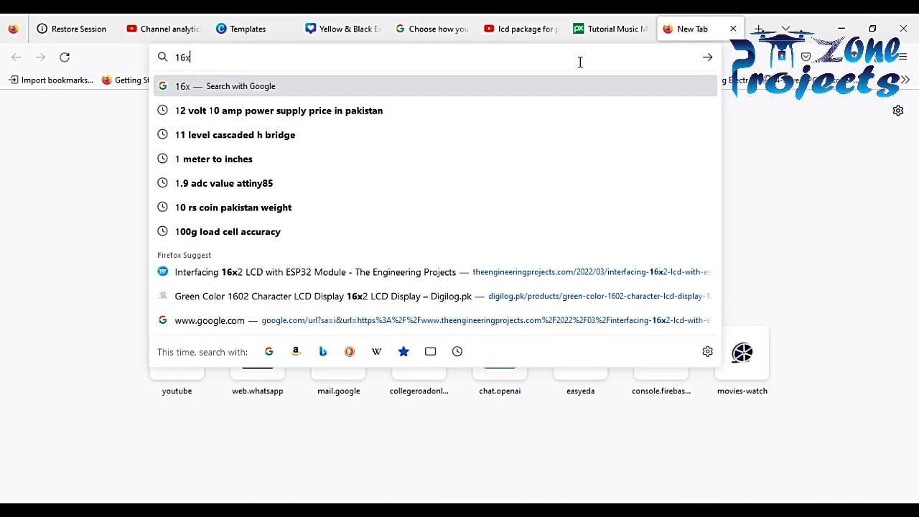
type("2 lcd dime")
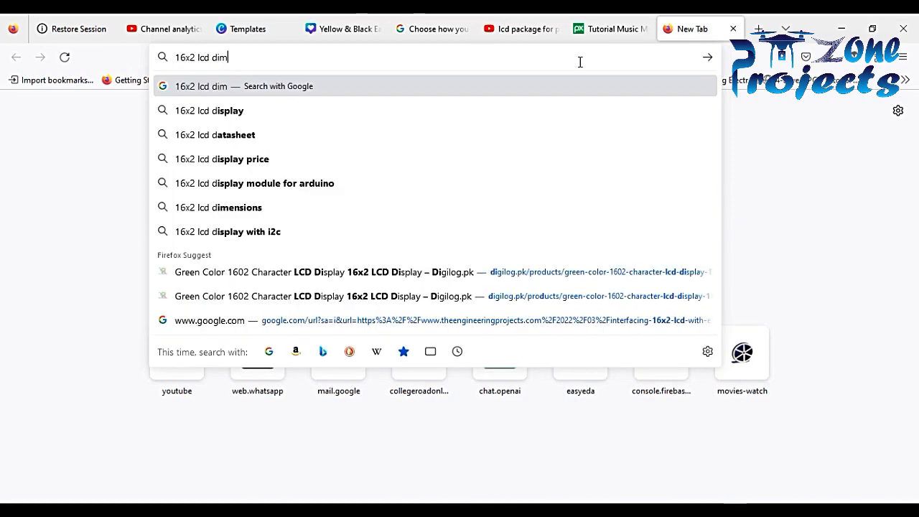
key("Down")
key("Return")
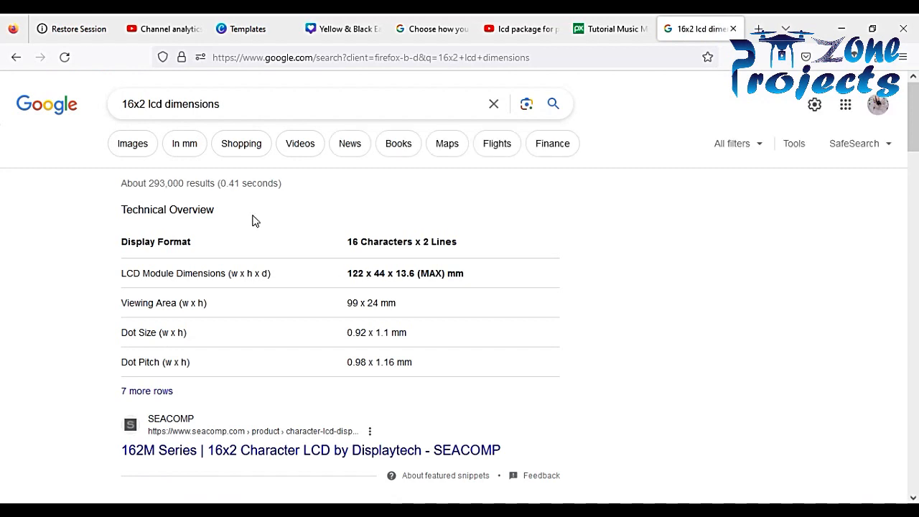
left_click(132, 152)
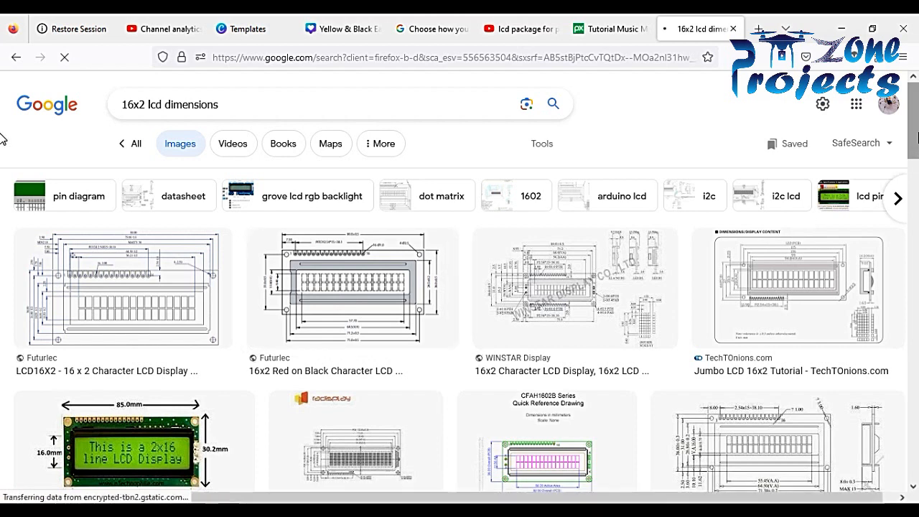
- Open the eTechnophiles 16x2 LCD dimension image in its own tab and view it
scroll(211, 359, "down", 2)
left_click(210, 359)
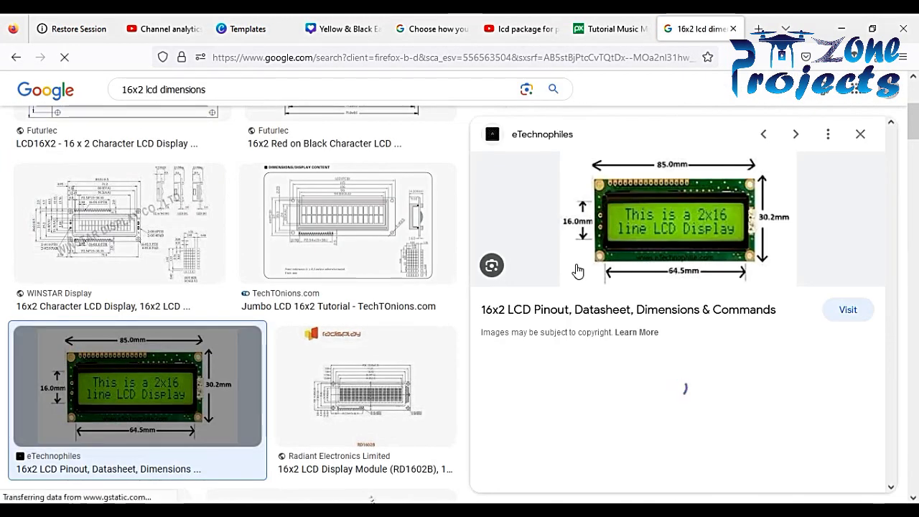
right_click(672, 220)
right_click(634, 218)
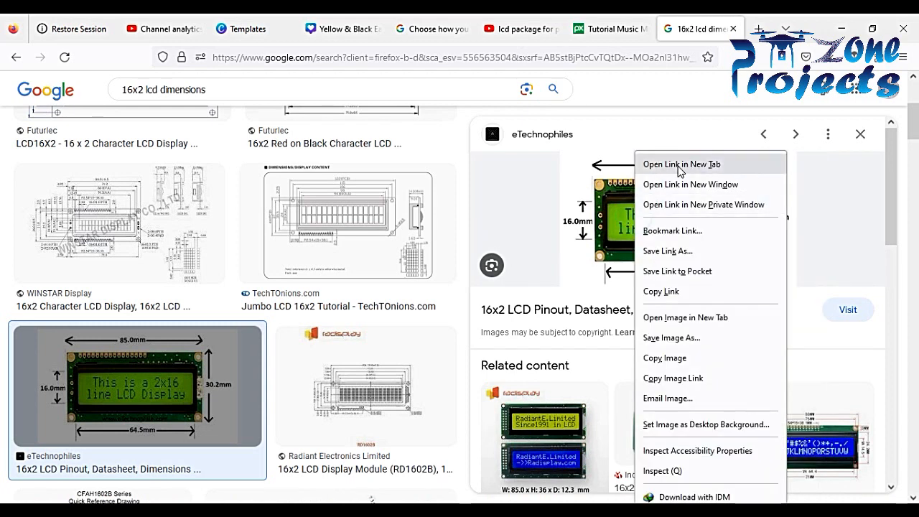
left_click(686, 317)
left_click(704, 28)
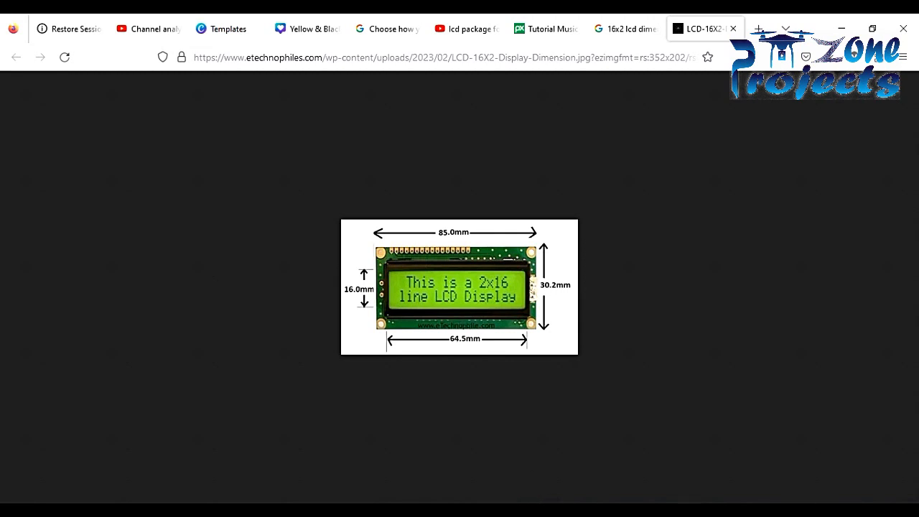
- Switch back to Proteus and decompose the placed CONN-SIL18 header into its separate objects
key("alt+Tab")
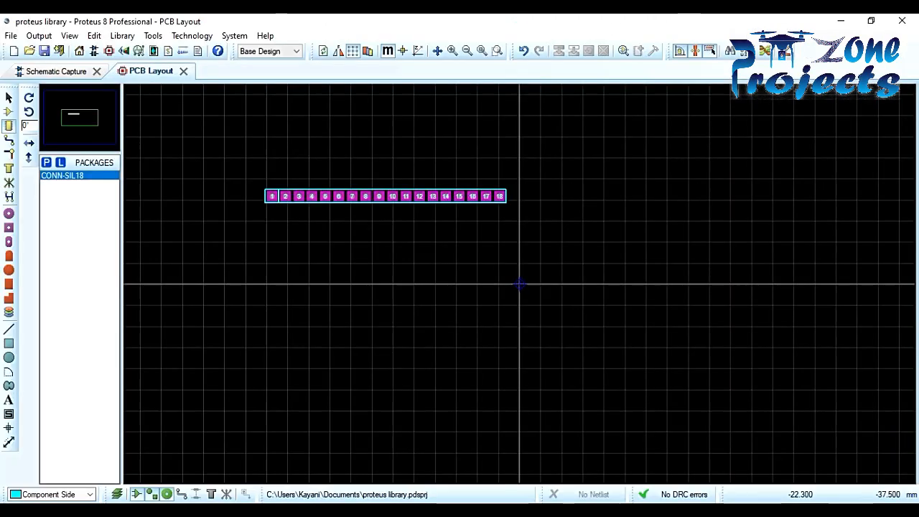
right_click(415, 189)
left_click(9, 96)
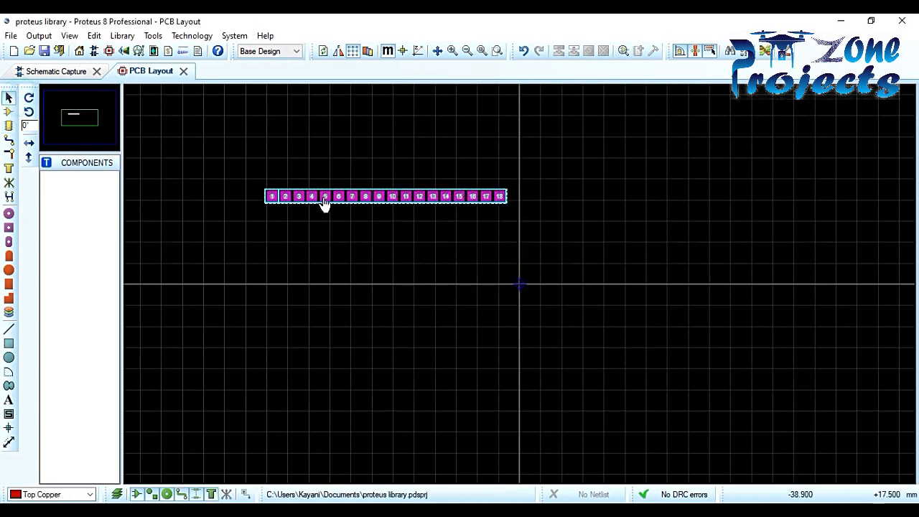
right_click(359, 197)
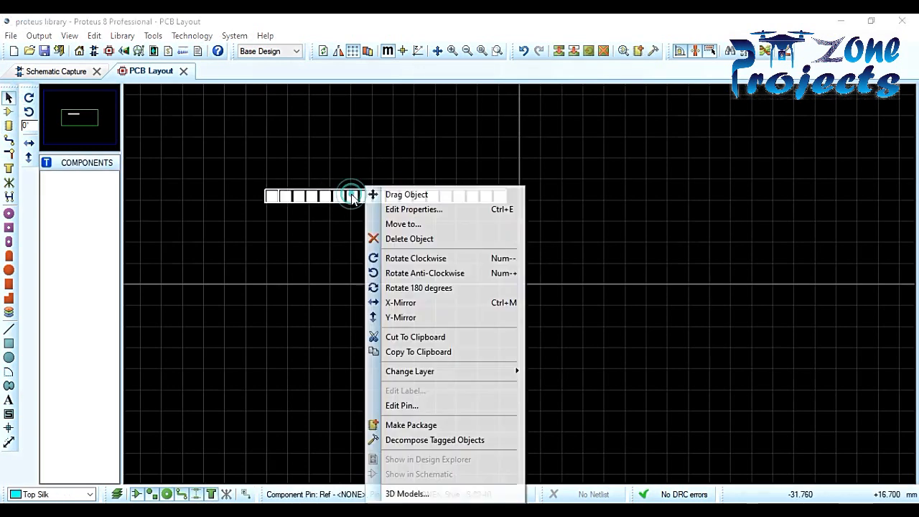
left_click(439, 440)
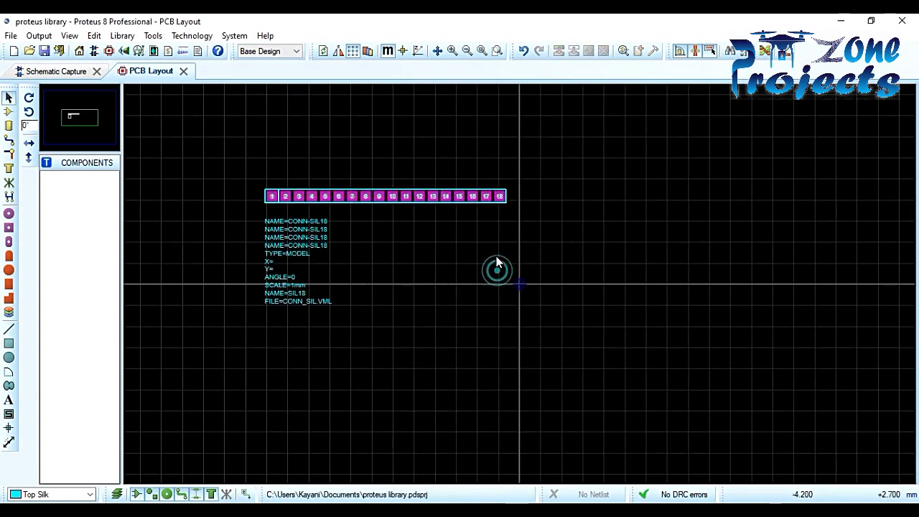
- Delete pads 18 and 17 from the header and shorten its silkscreen outline to end at pad 16
key("Delete")
left_click(488, 196)
key("Delete")
left_click(508, 201)
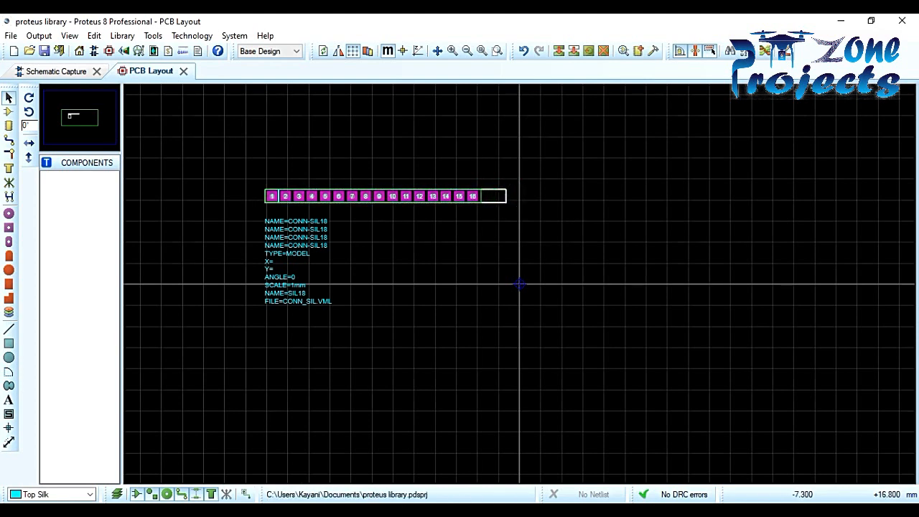
left_click_drag(506, 199, 486, 205)
left_click(452, 224)
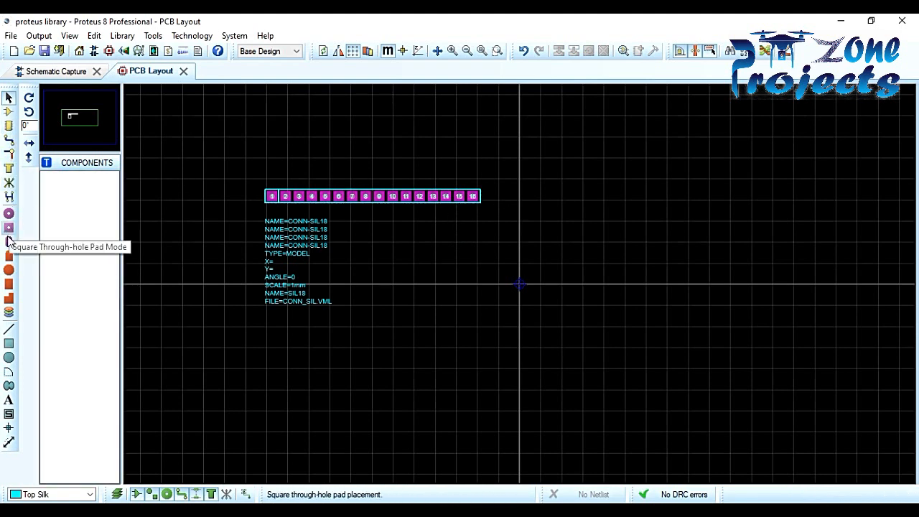
- Draw a rectangle about 85 mm by 33 mm on the Top Silk layer around the 16-pin header as the LCD outline
left_click(8, 346)
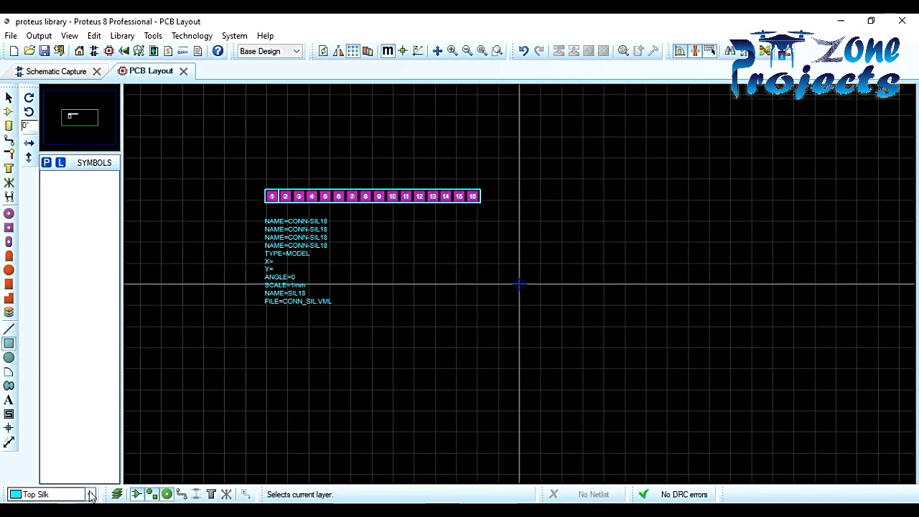
left_click(90, 493)
left_click(90, 494)
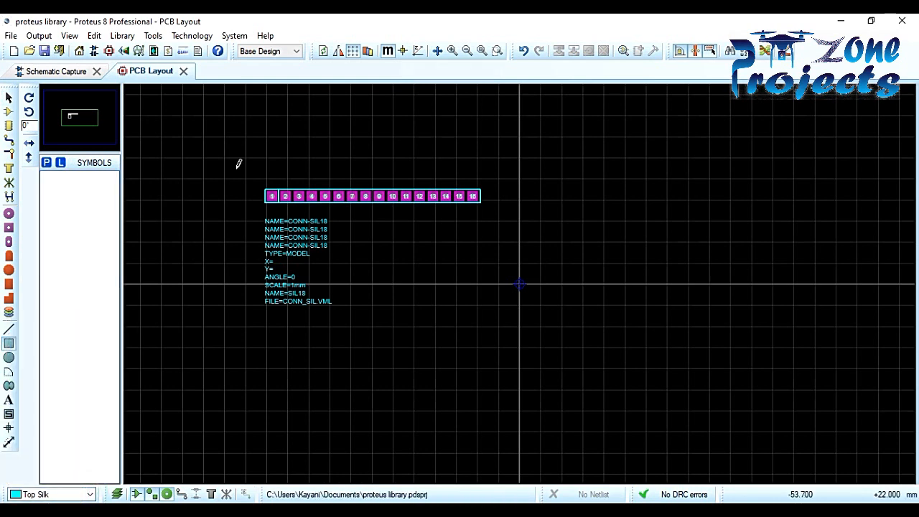
left_click_drag(238, 171, 684, 342)
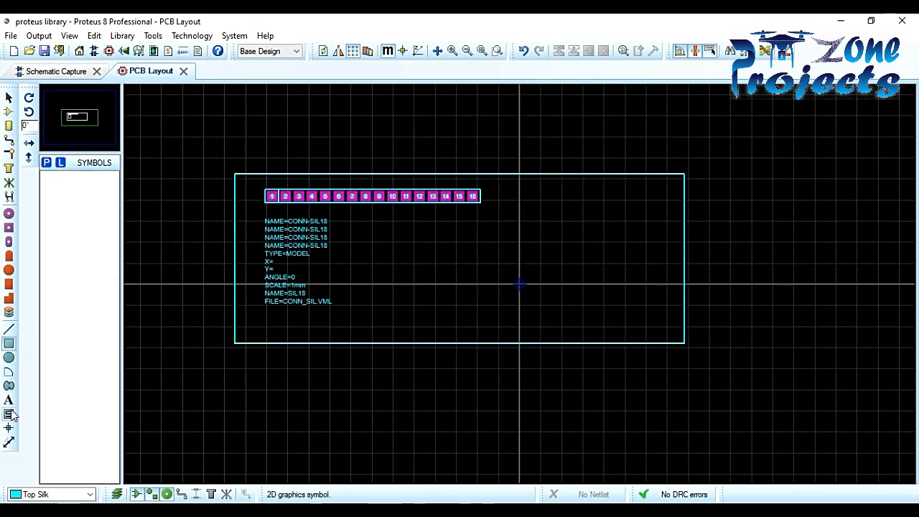
- Dimension the LCD outline's height along its left side and its width above its upper edge
left_click(8, 442)
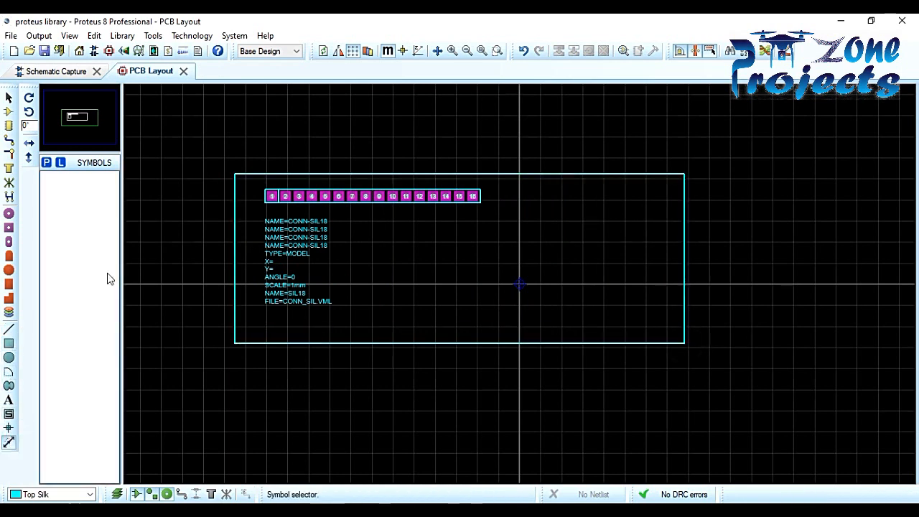
left_click(204, 175)
left_click(203, 344)
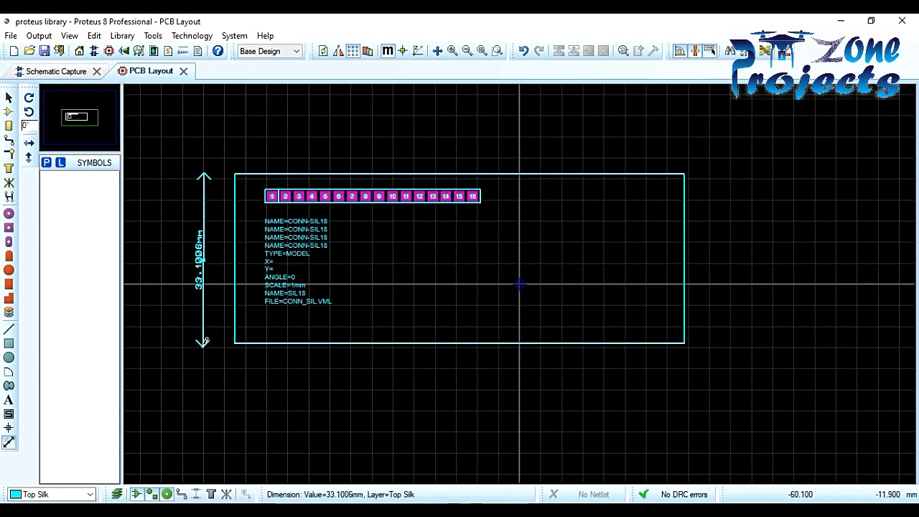
left_click(235, 155)
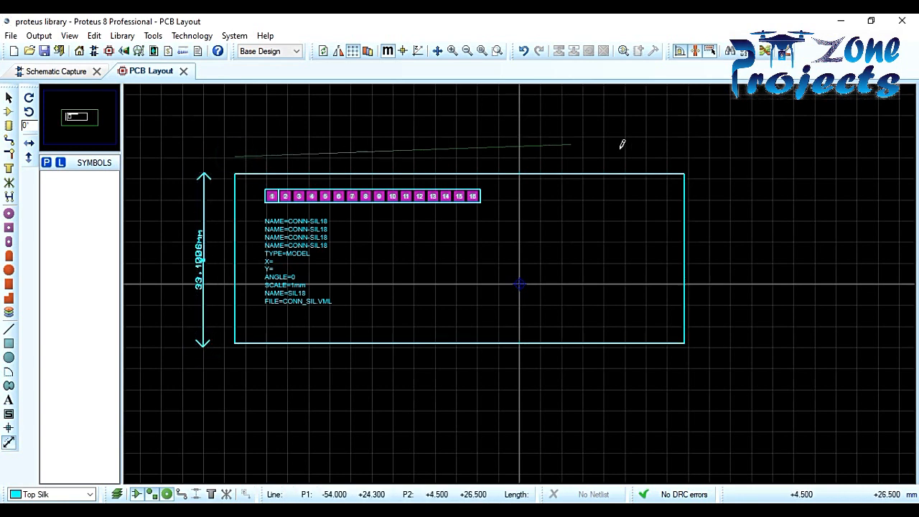
left_click(682, 155)
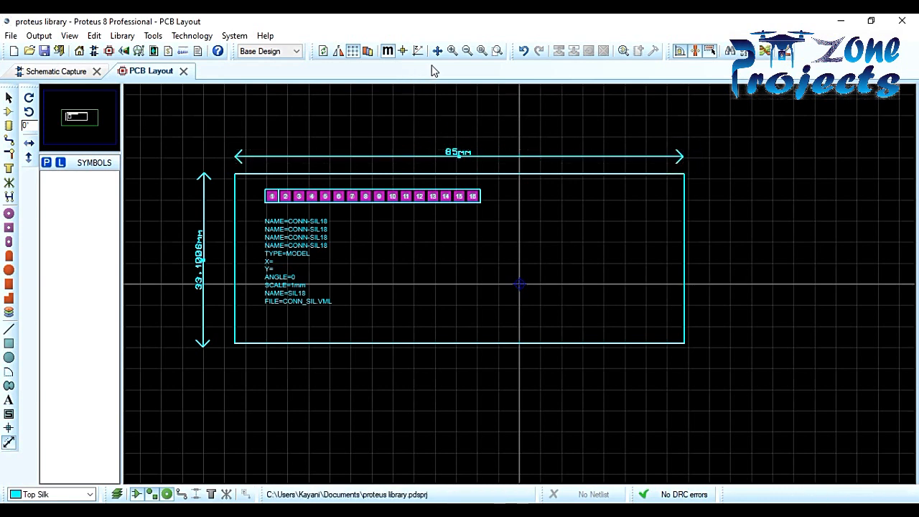
- Inspect the dimensioned LCD outline up close, then switch to Firefox to check the LCD dimension image
left_click(452, 50)
left_click(72, 112)
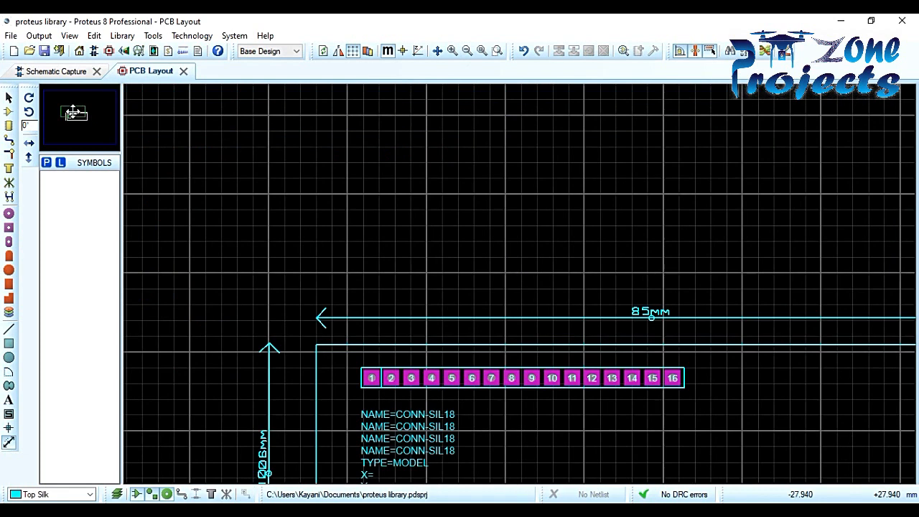
left_click(77, 116)
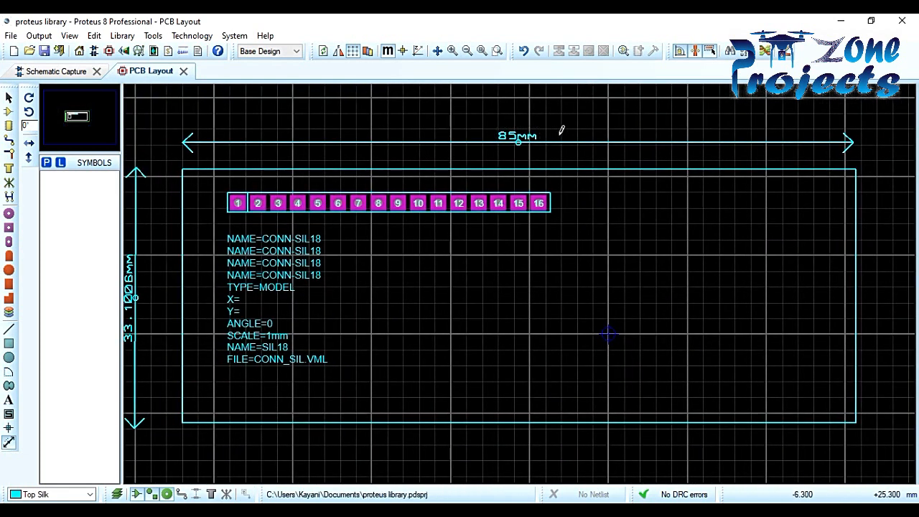
left_click(412, 508)
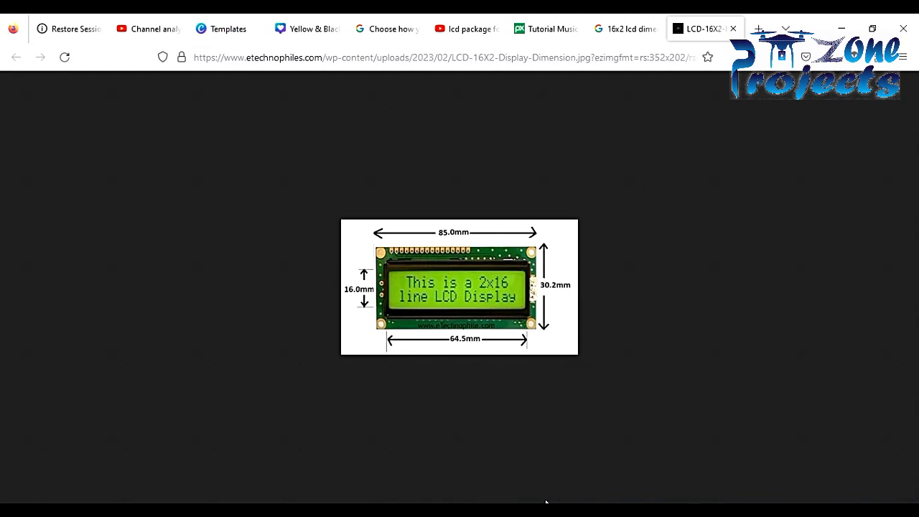
- Switch back to Proteus, move the height dimension closer to the LCD outline and shorten it to about 30.4 mm
left_click(505, 460)
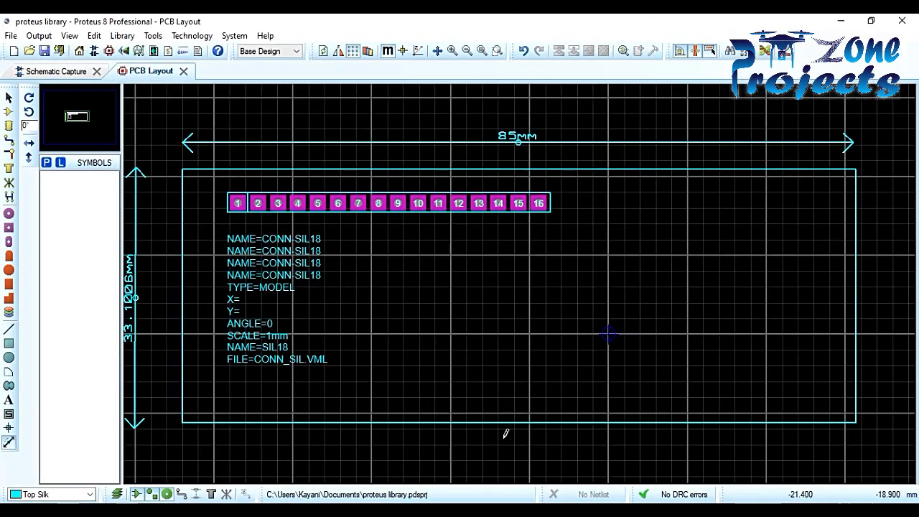
left_click(76, 117)
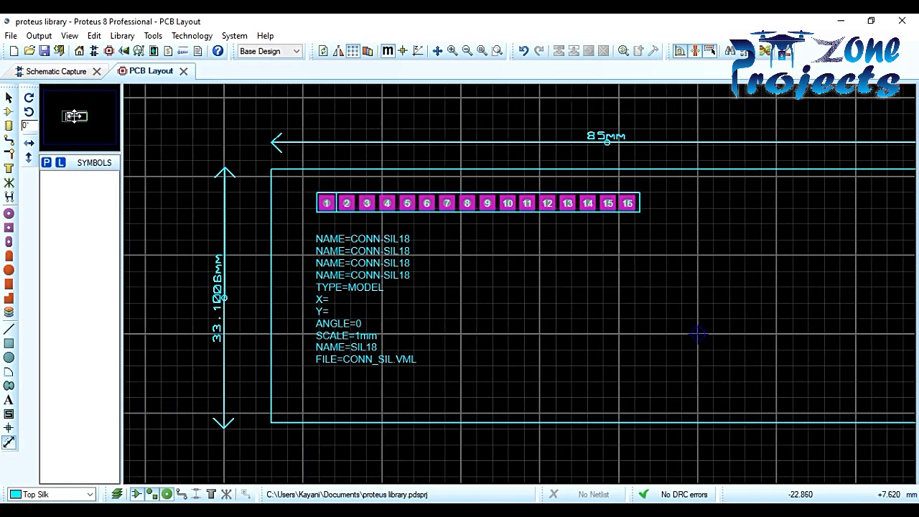
key("Escape")
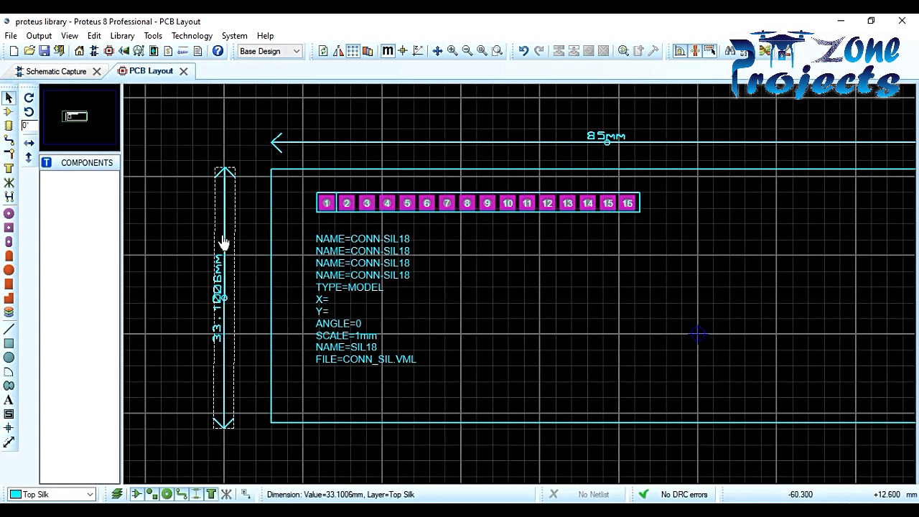
left_click(224, 239)
left_click_drag(224, 239, 248, 239)
left_click_drag(248, 430, 250, 416)
- Raise the LCD outline's lower edge to line up with the lower end of the height dimension
left_click(330, 424)
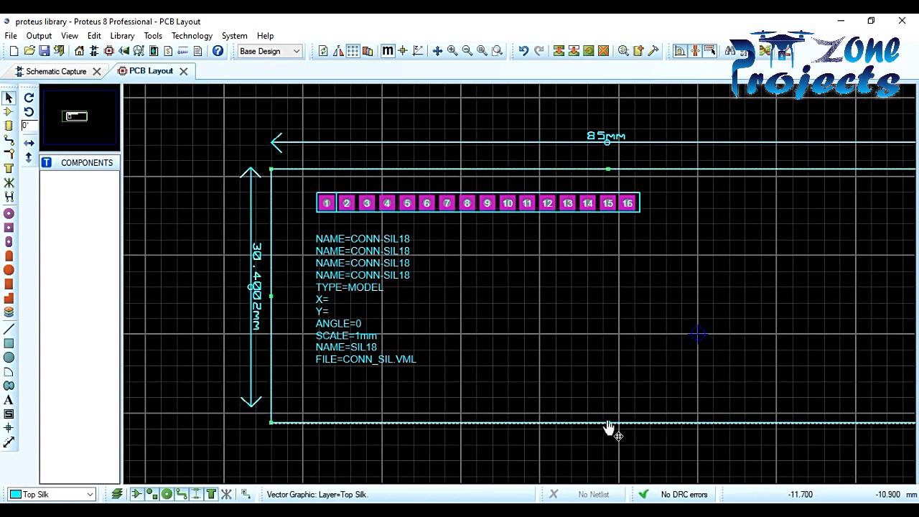
left_click_drag(608, 423, 608, 408)
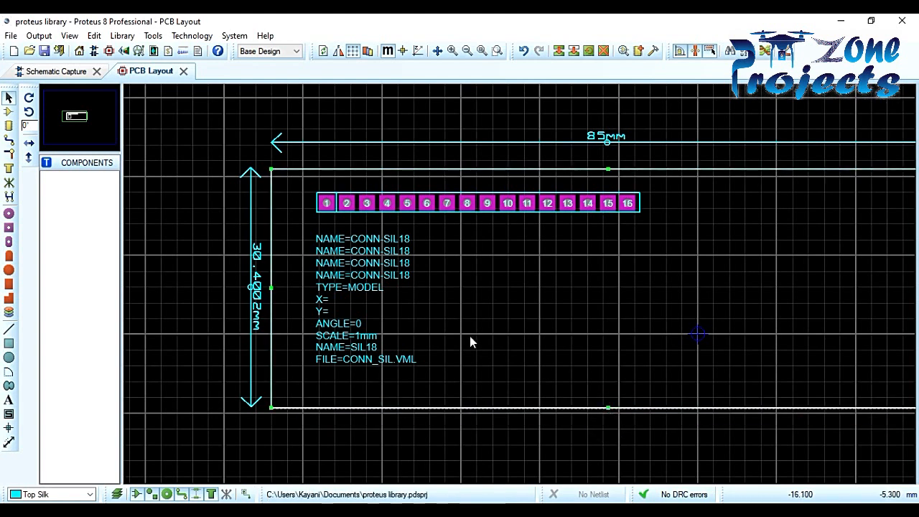
left_click(156, 229)
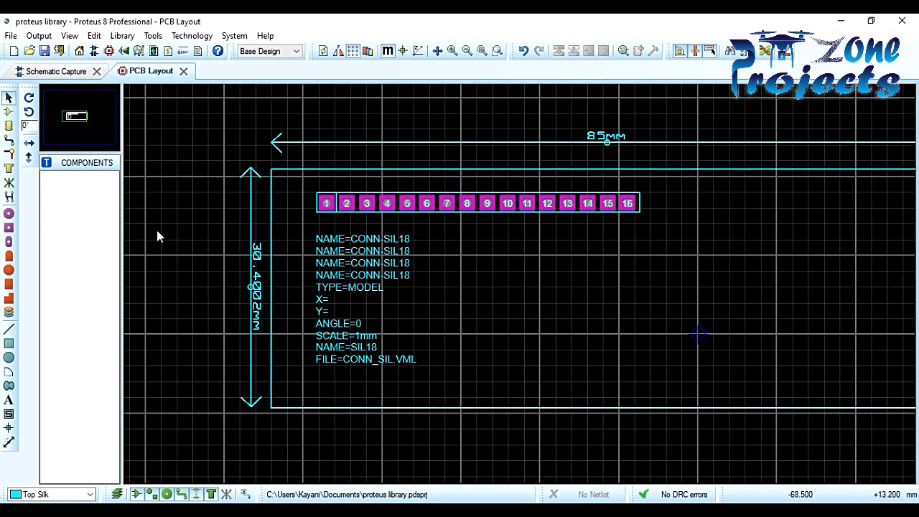
left_click_drag(74, 119, 76, 116)
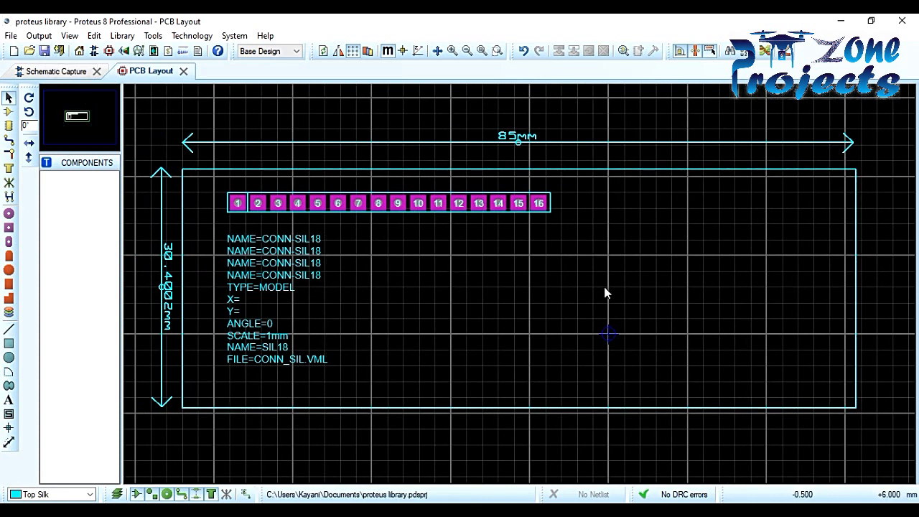
- Place a horizontal dimension about 74.8 mm long below the LCD outline
left_click_drag(69, 114, 77, 117)
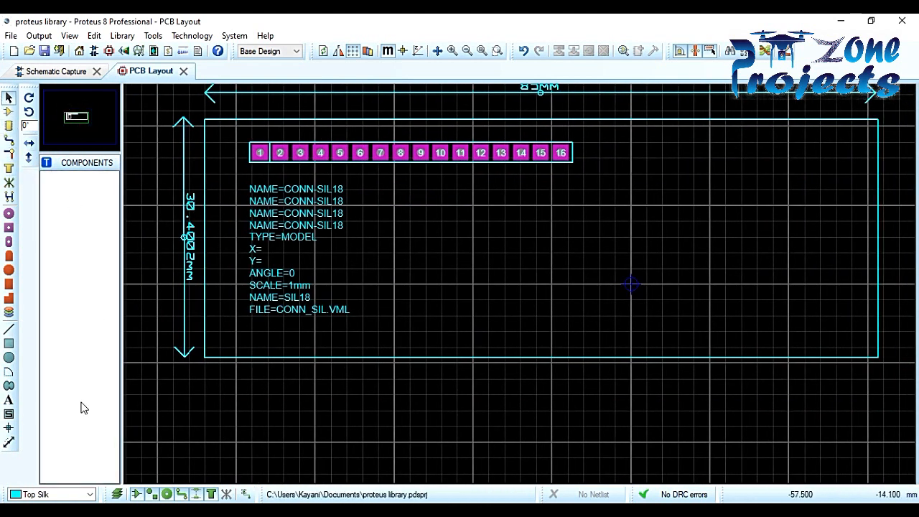
left_click(9, 442)
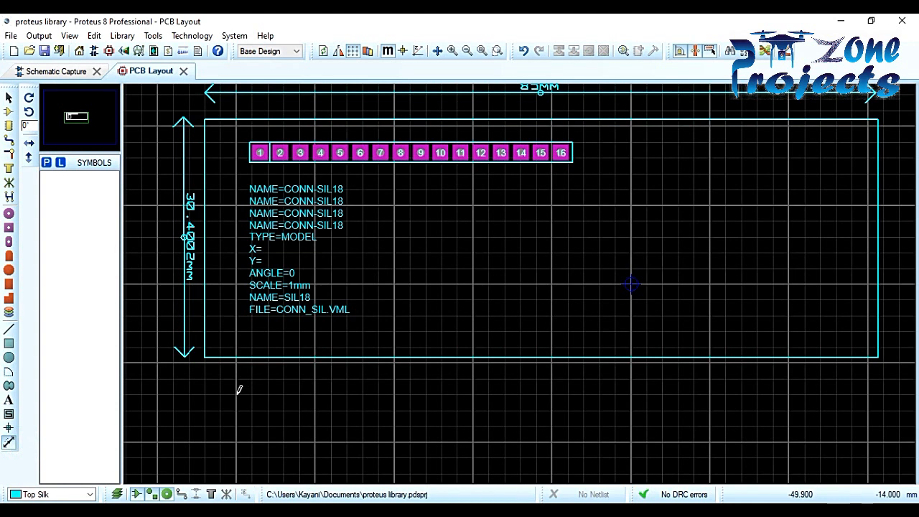
left_click(236, 393)
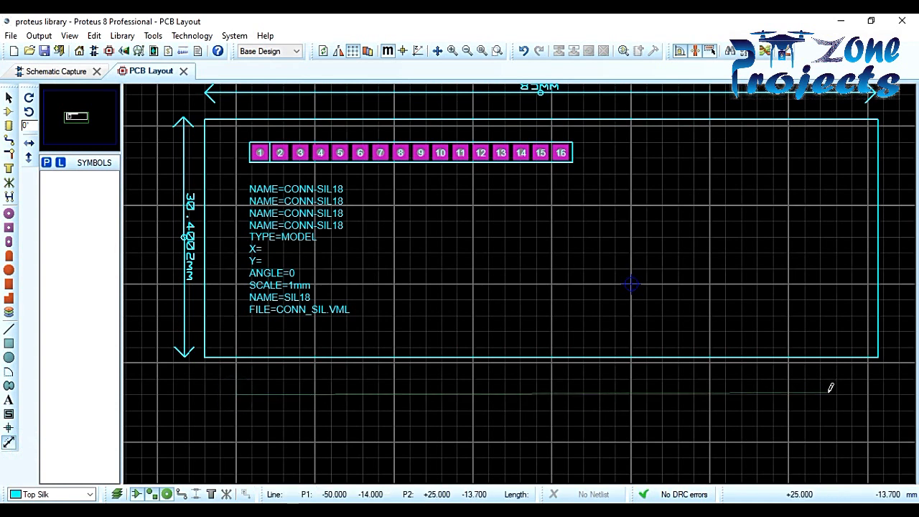
left_click(825, 392)
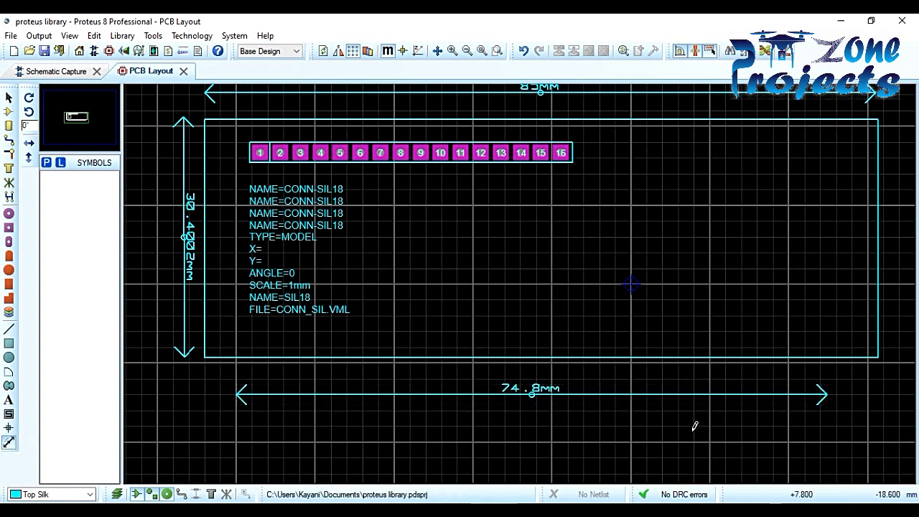
right_click(519, 380)
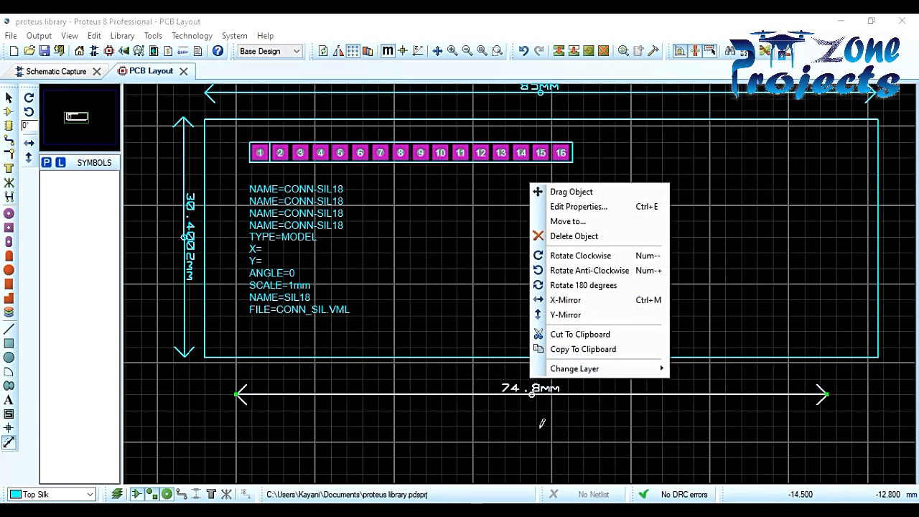
left_click(9, 96)
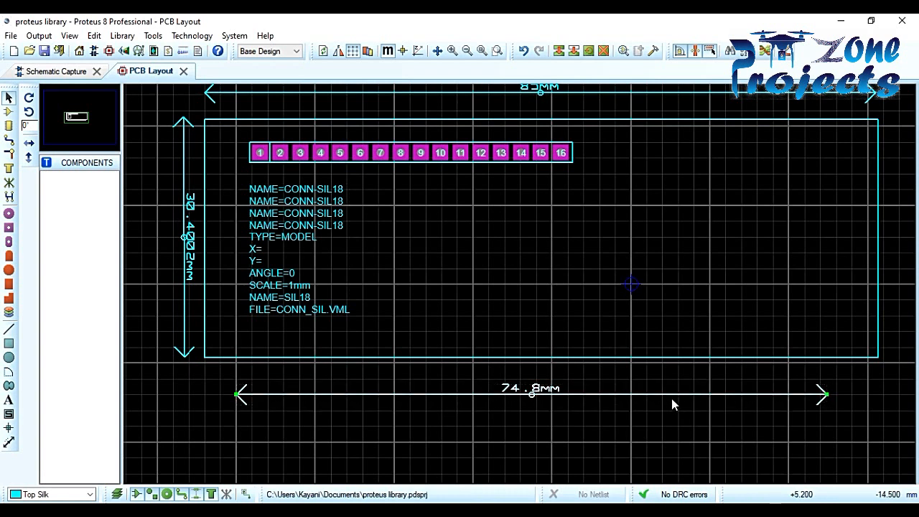
- Check the display width in the LCD dimension image in Firefox, then return to the Proteus layout
left_click(507, 508)
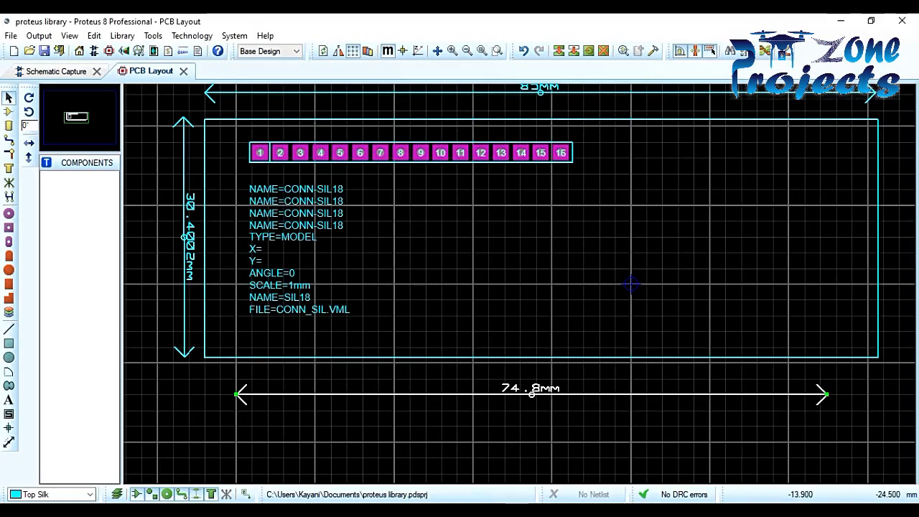
left_click(399, 508)
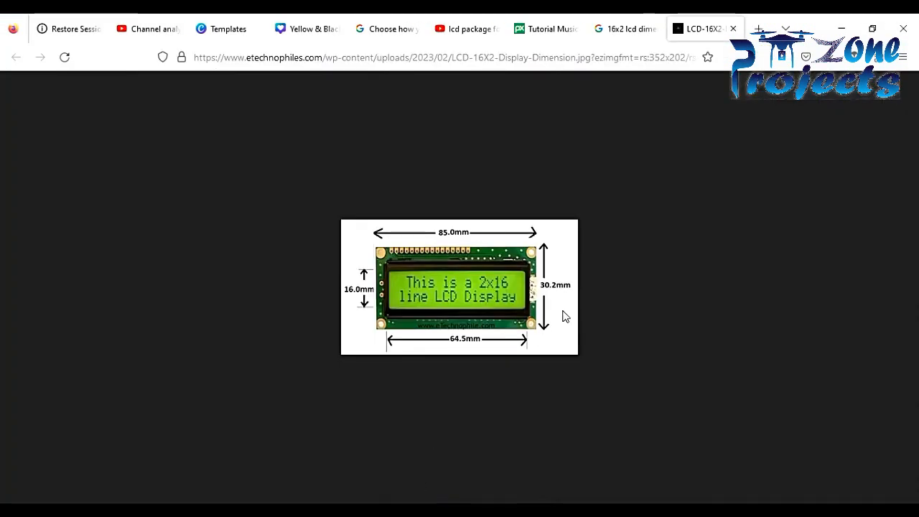
left_click(535, 508)
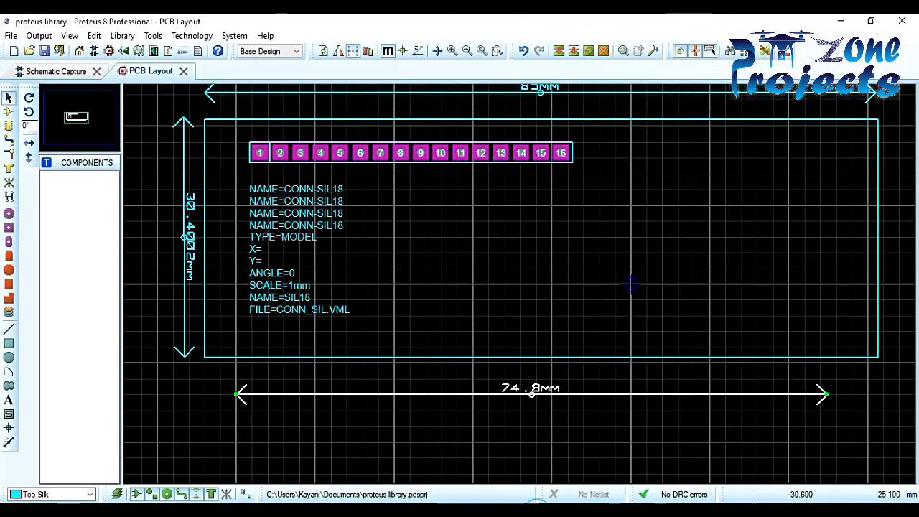
double_click(379, 396)
left_click(541, 322)
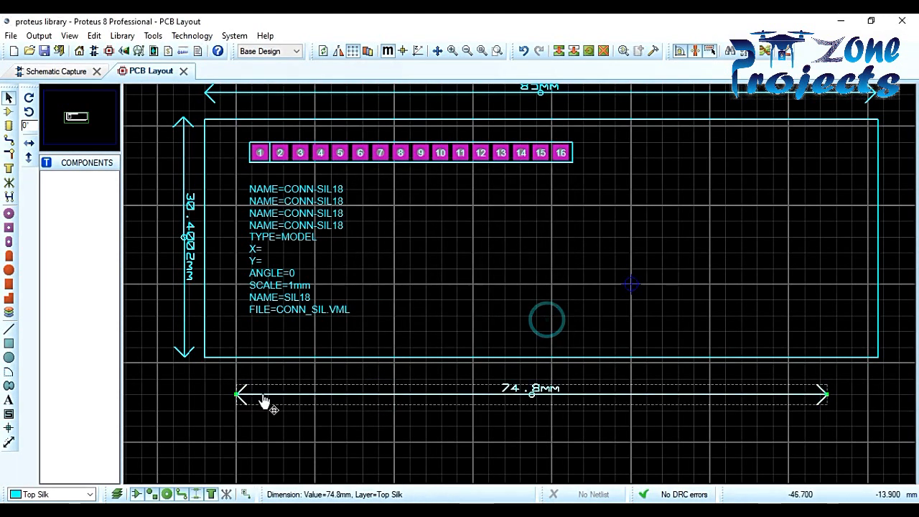
- Shorten the dimension below the LCD outline to about 65.6 mm from both ends and move it closer beneath the outline
left_click_drag(237, 396, 268, 396)
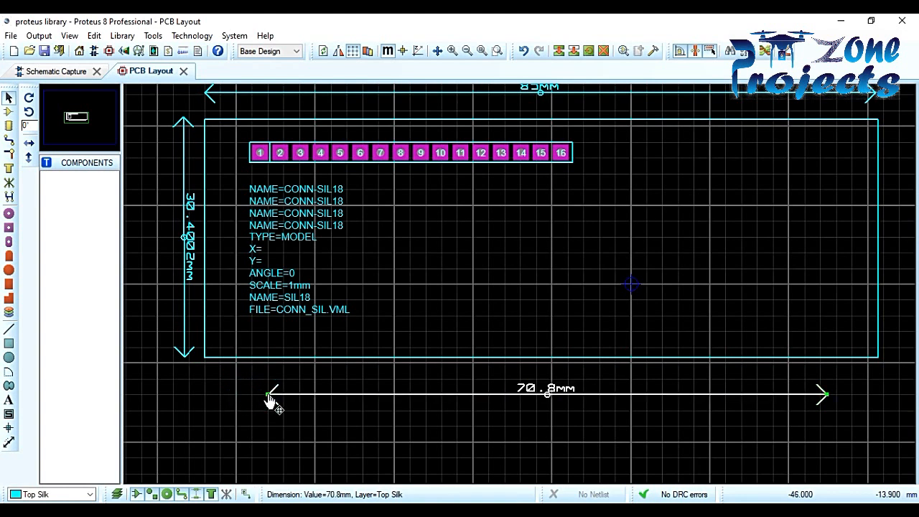
left_click(831, 397)
left_click_drag(826, 395, 787, 404)
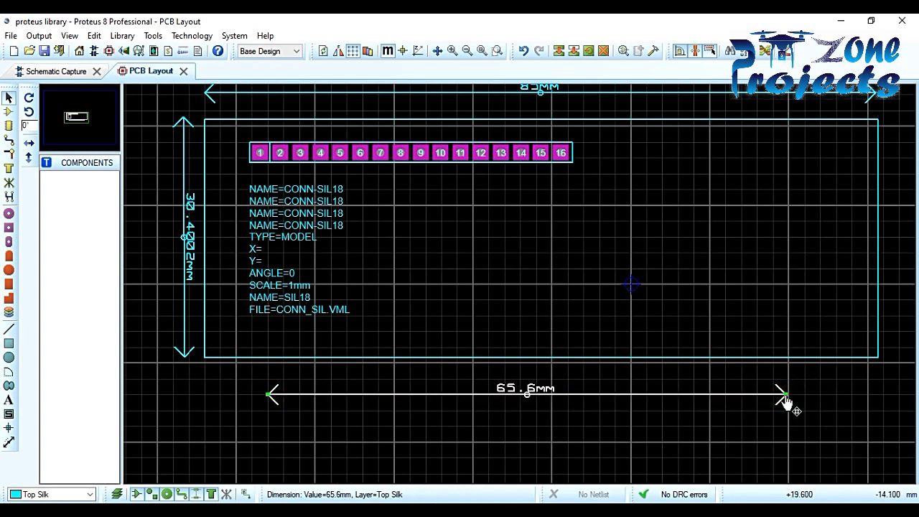
left_click_drag(711, 400, 722, 384)
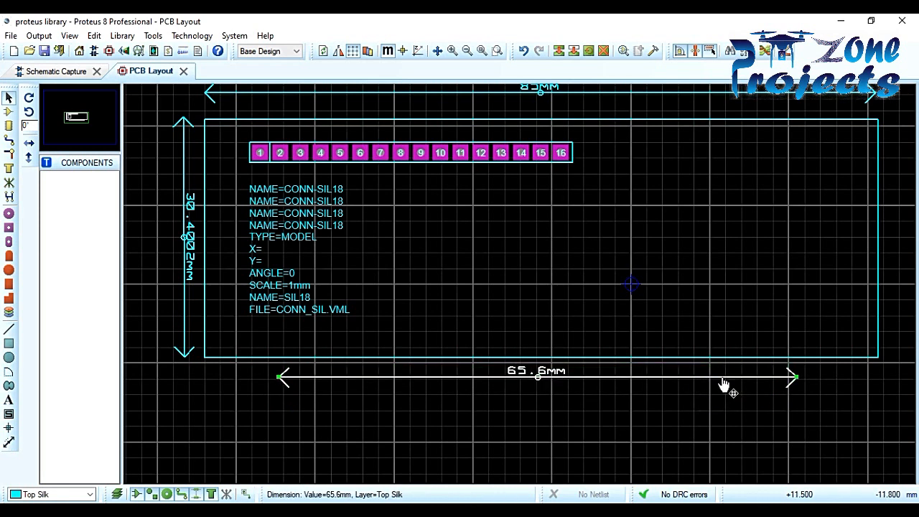
left_click(648, 433)
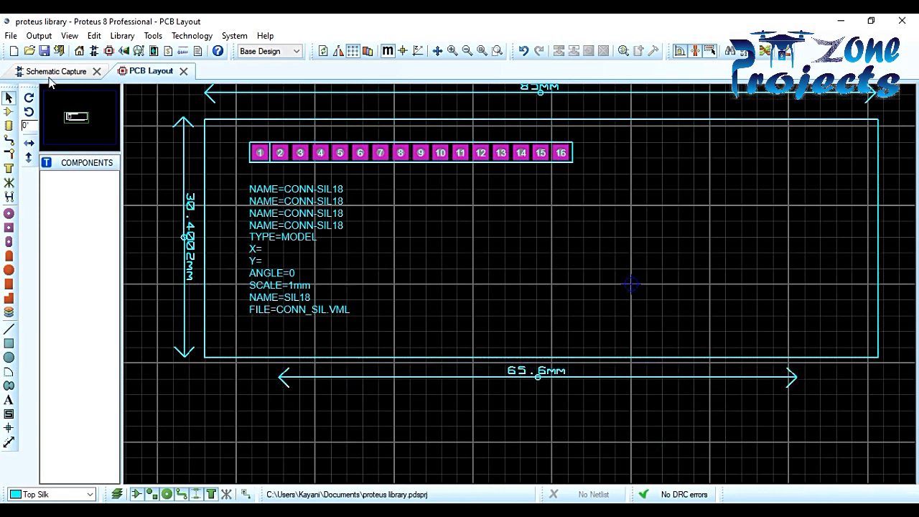
left_click_drag(586, 358, 652, 309)
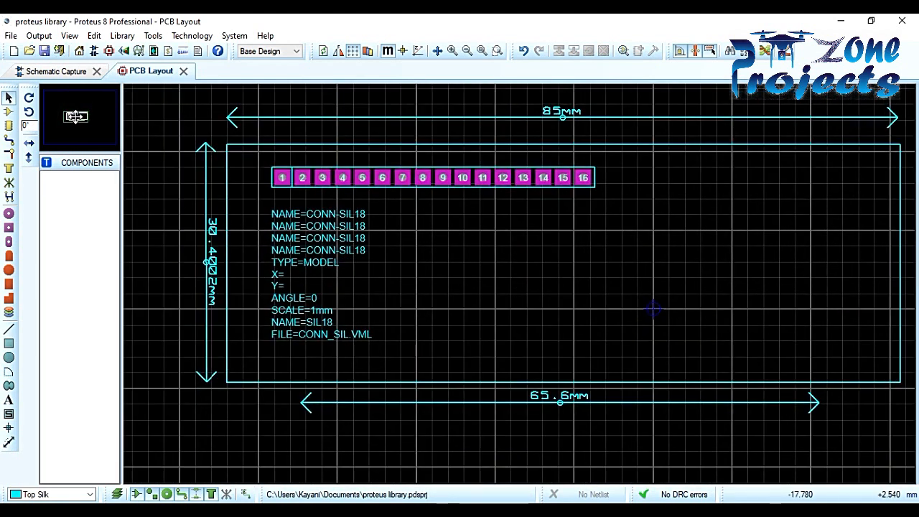
left_click(76, 117)
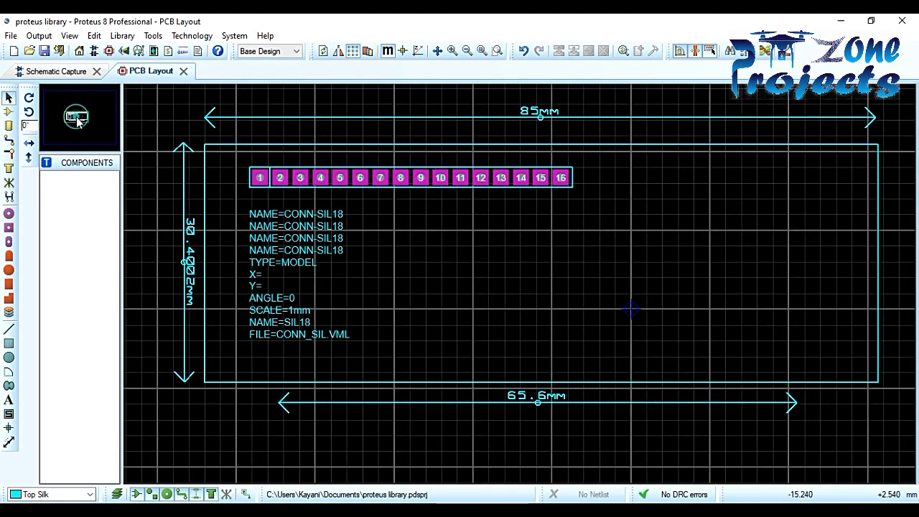
left_click(321, 179)
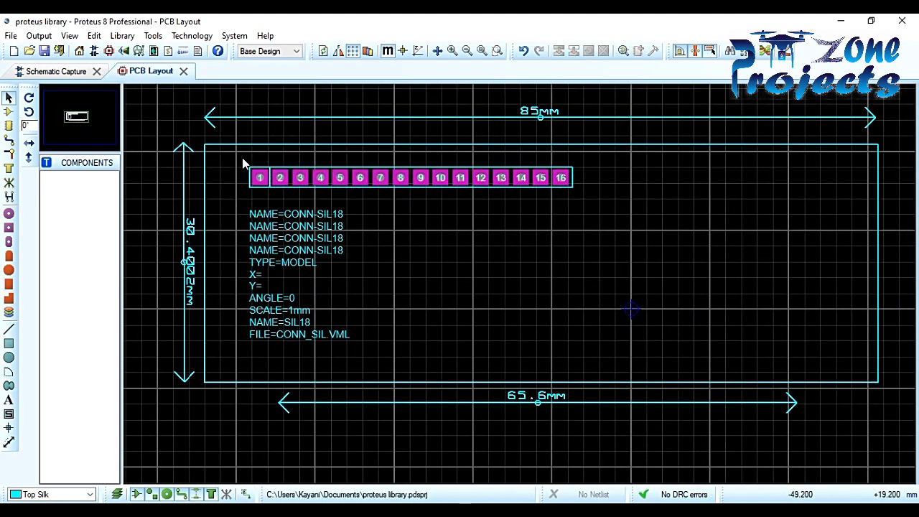
left_click_drag(242, 158, 588, 193)
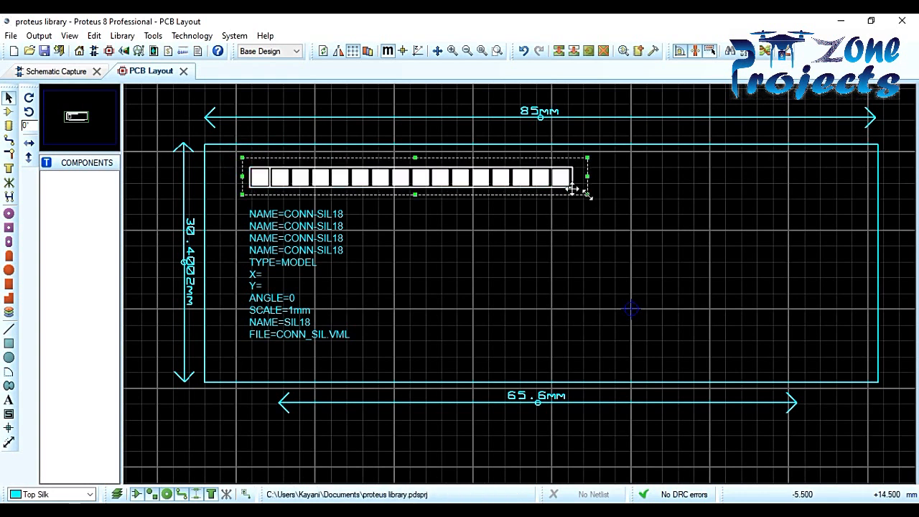
right_click(502, 177)
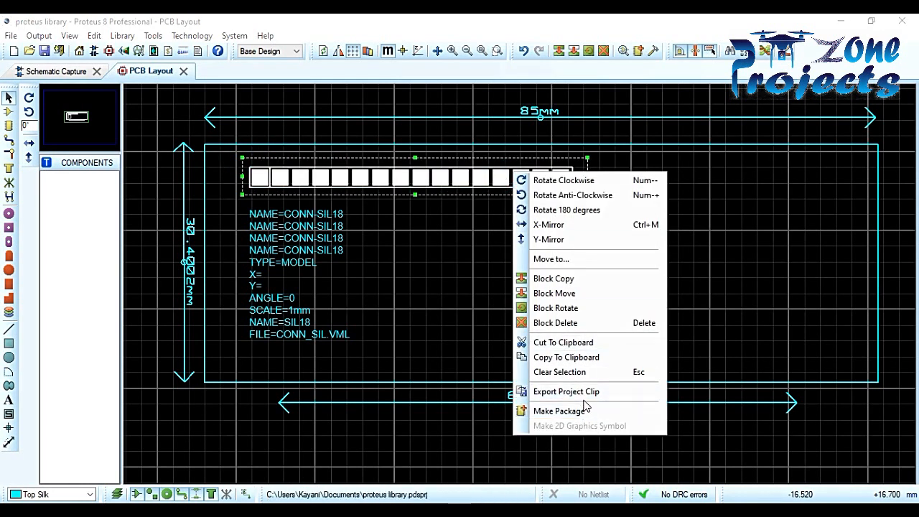
left_click(783, 246)
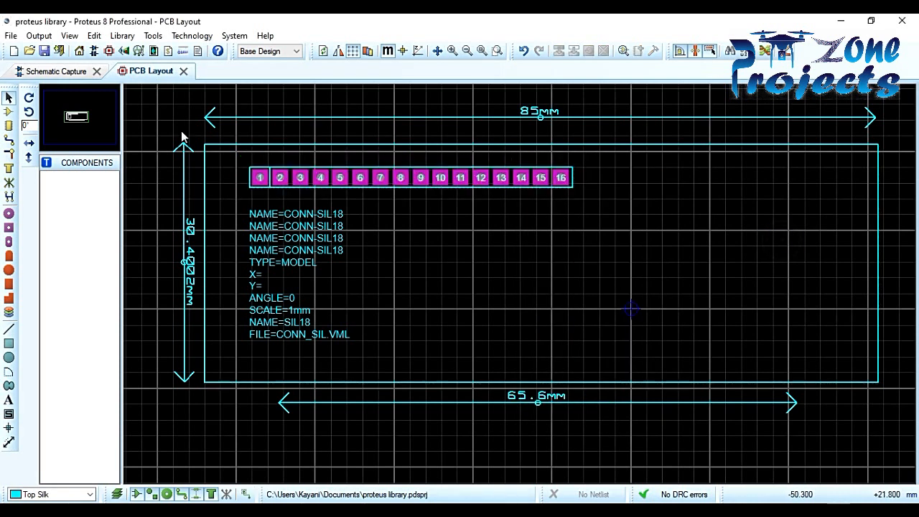
- Draw a small Top Silk circle for a mounting hole in the LCD outline's upper-left corner and shift it fully inside the outline
left_click(468, 52)
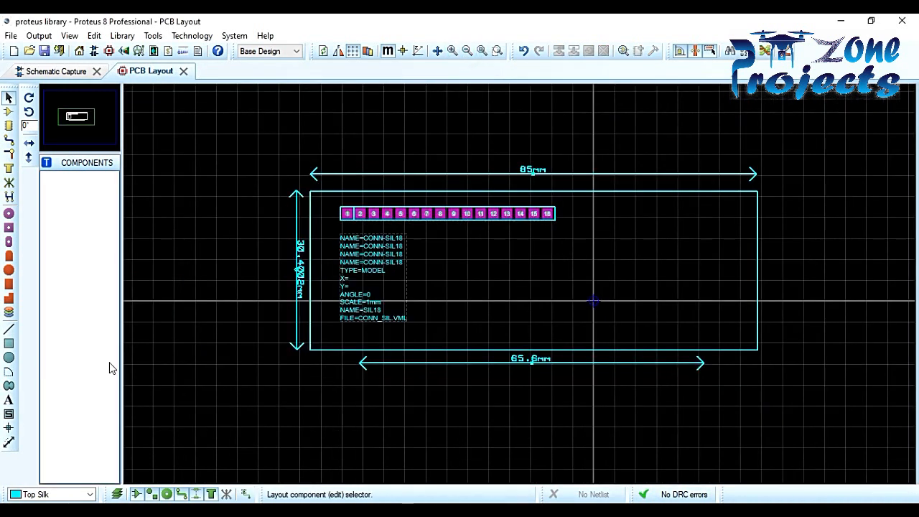
left_click(8, 358)
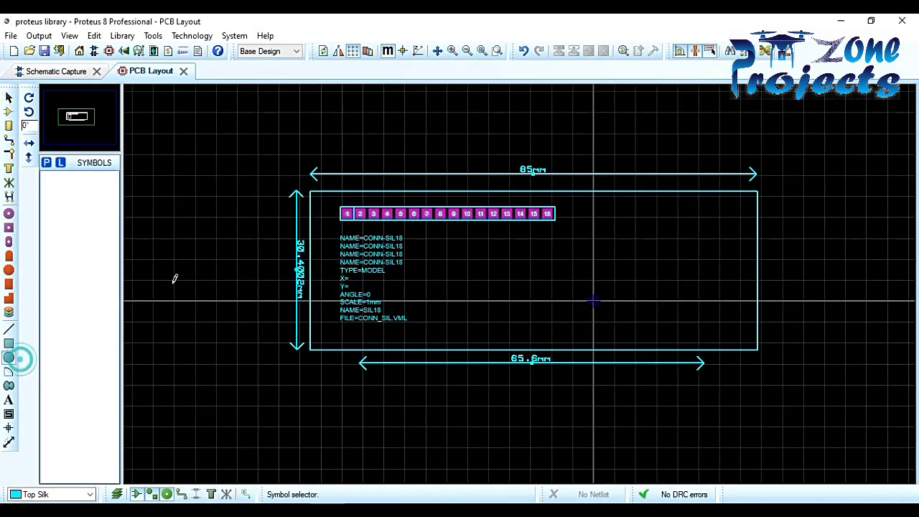
left_click(318, 201)
left_click(327, 204)
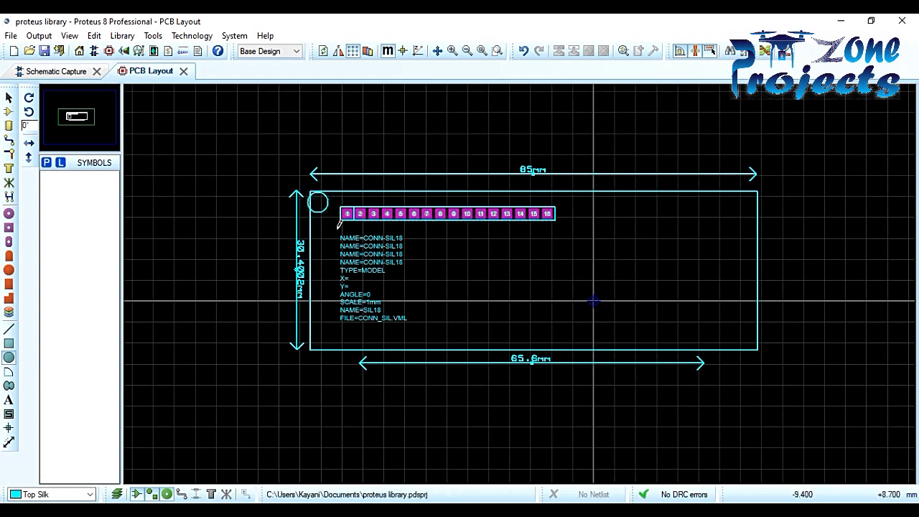
left_click(9, 98)
left_click(323, 210)
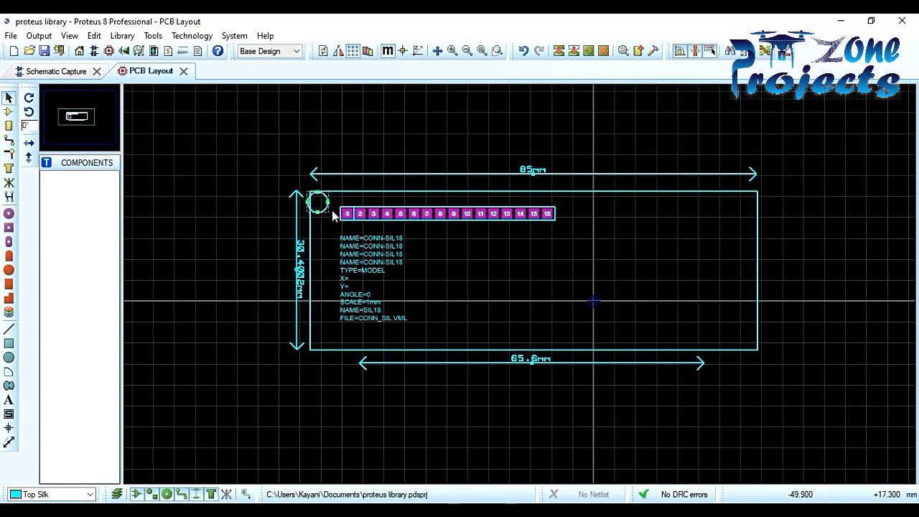
left_click_drag(324, 210, 331, 214)
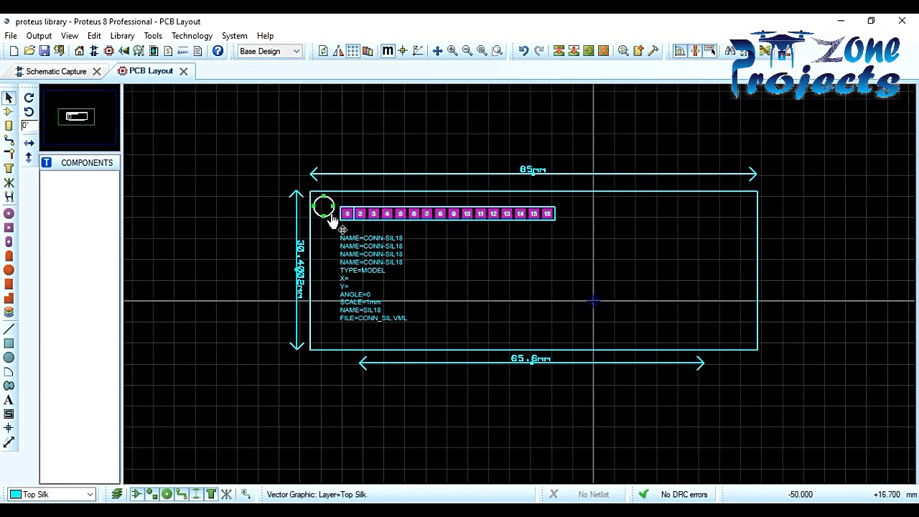
- Check the LCD image in Firefox, then move the mounting-hole circle to the outline's lower-left corner in Proteus and enlarge it
left_click(413, 510)
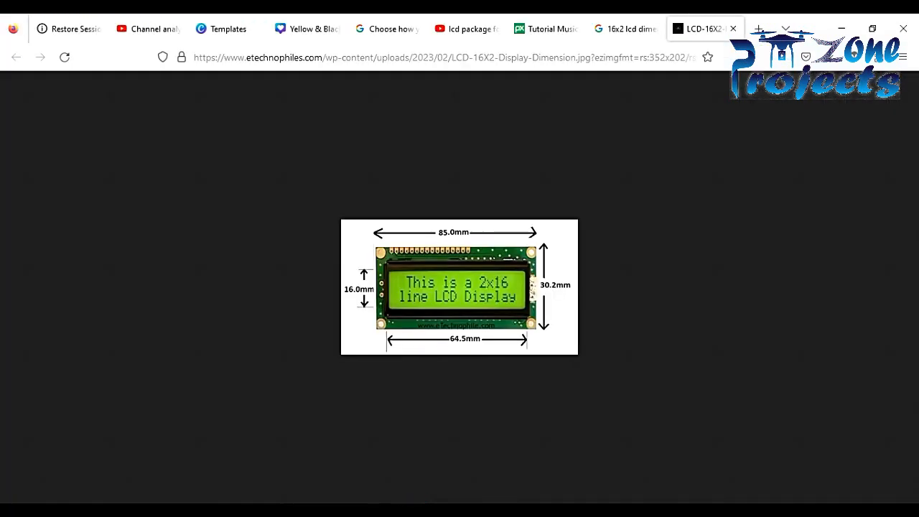
left_click(412, 511)
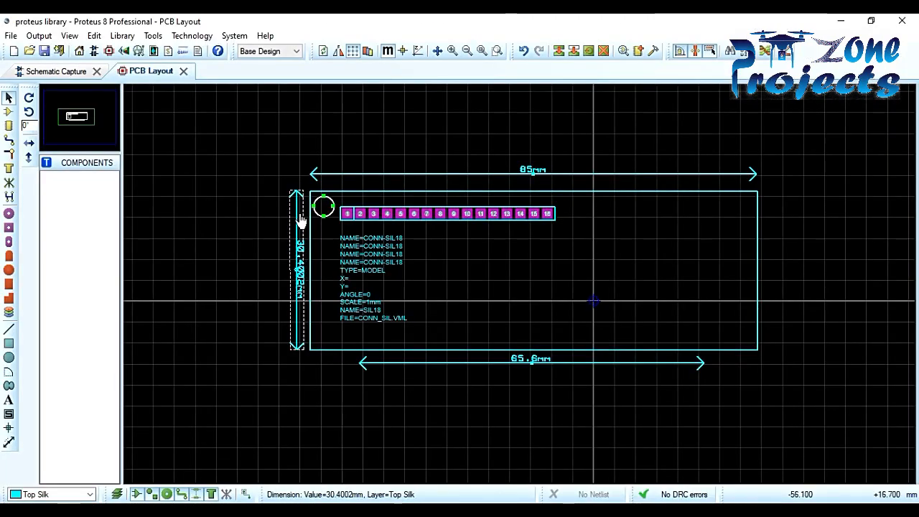
left_click_drag(330, 213, 338, 335)
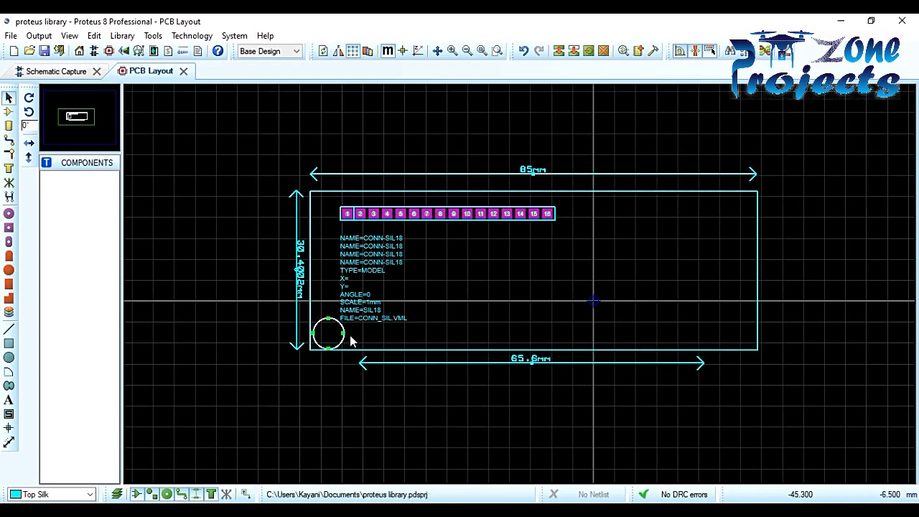
- Shrink the mounting-hole circle in the outline's lower-left corner slightly and paste a copy of it into the lower-right corner
left_click_drag(343, 333, 341, 333)
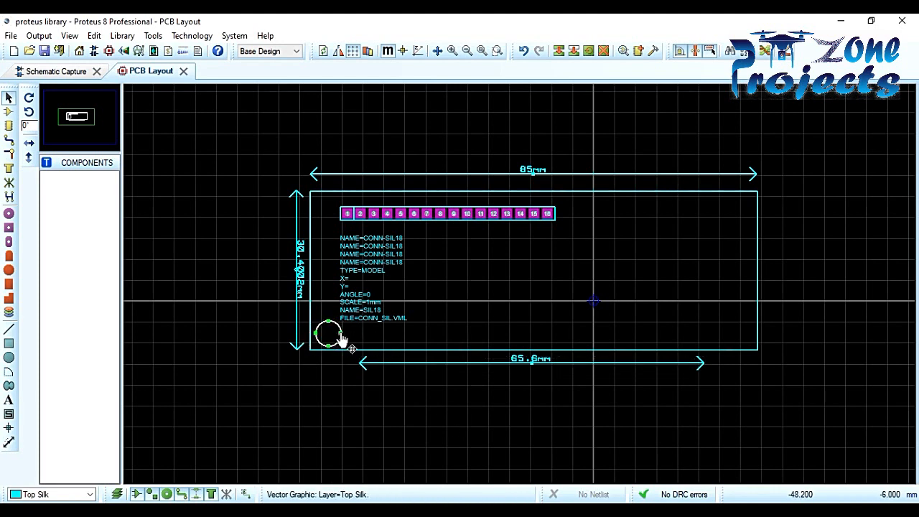
key("c")
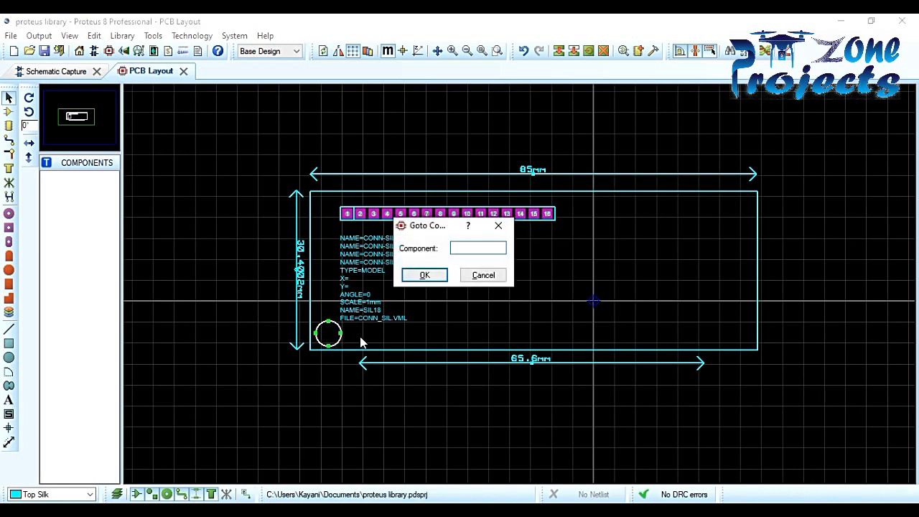
left_click(498, 226)
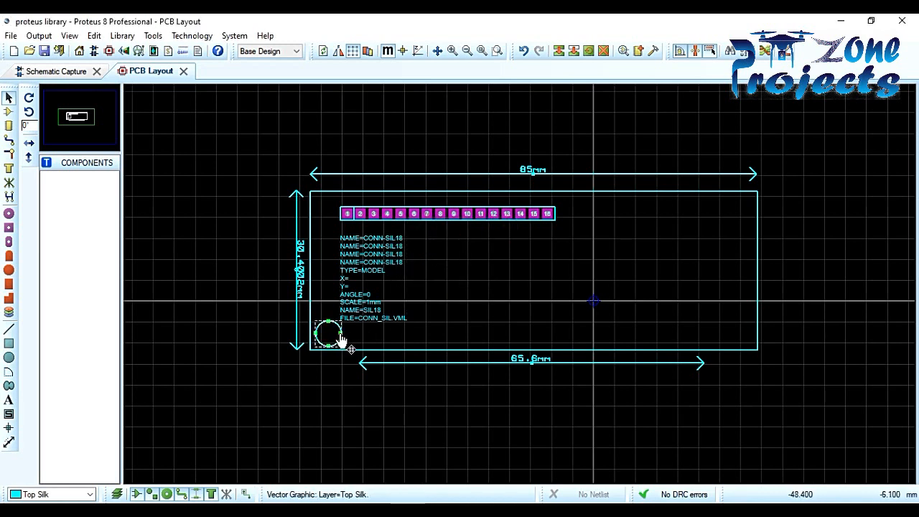
right_click(340, 338)
left_click(401, 296)
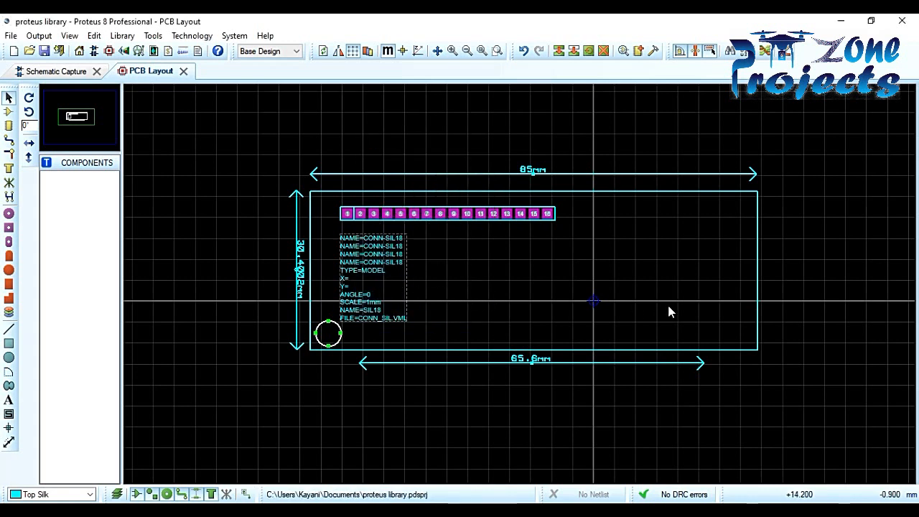
right_click(682, 301)
left_click(734, 390)
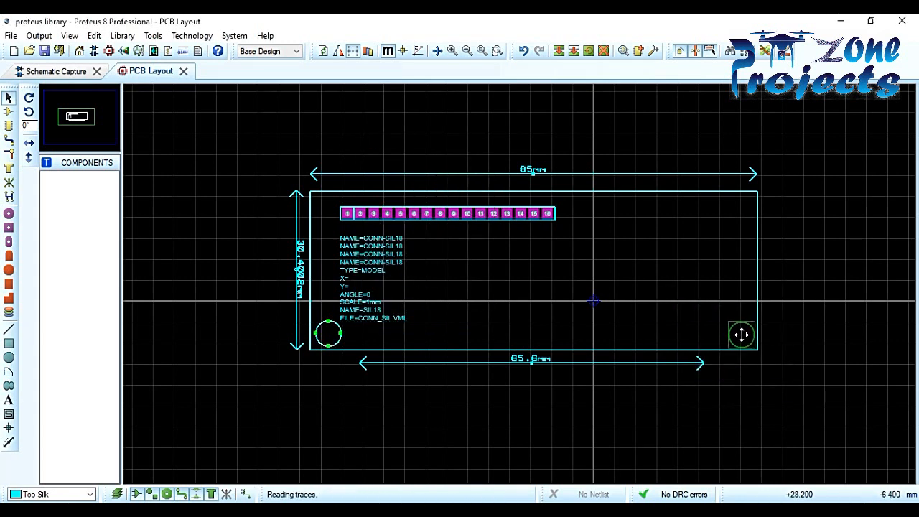
left_click(741, 333)
- Paste two more copies of the mounting-hole circle into the outline's upper-right and upper-left corners
right_click(726, 215)
left_click(789, 300)
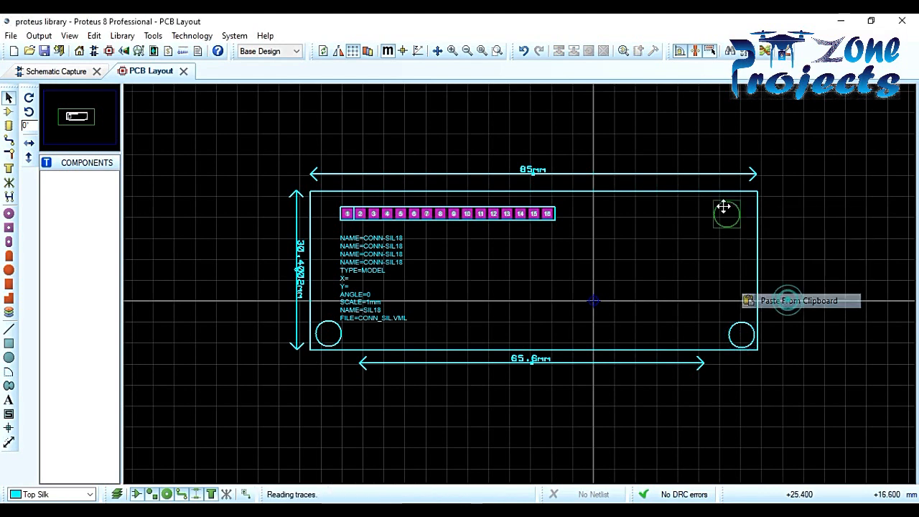
left_click(741, 208)
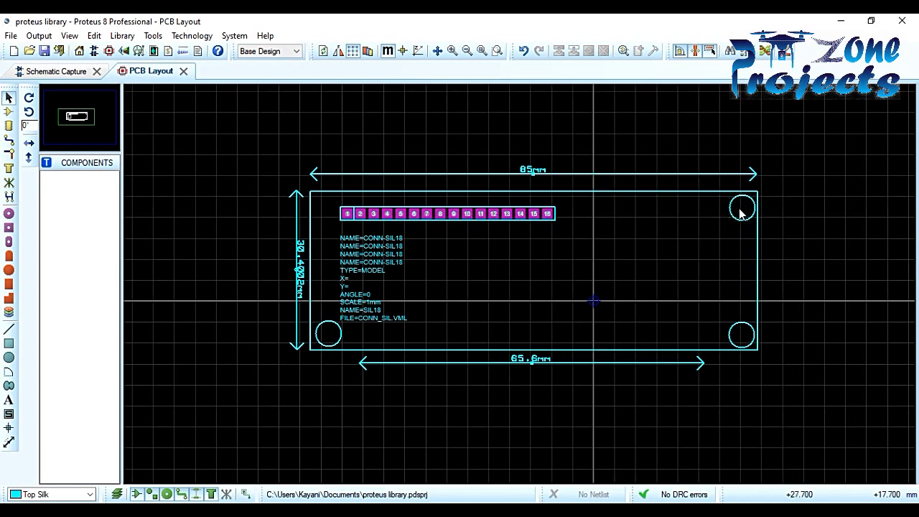
right_click(320, 203)
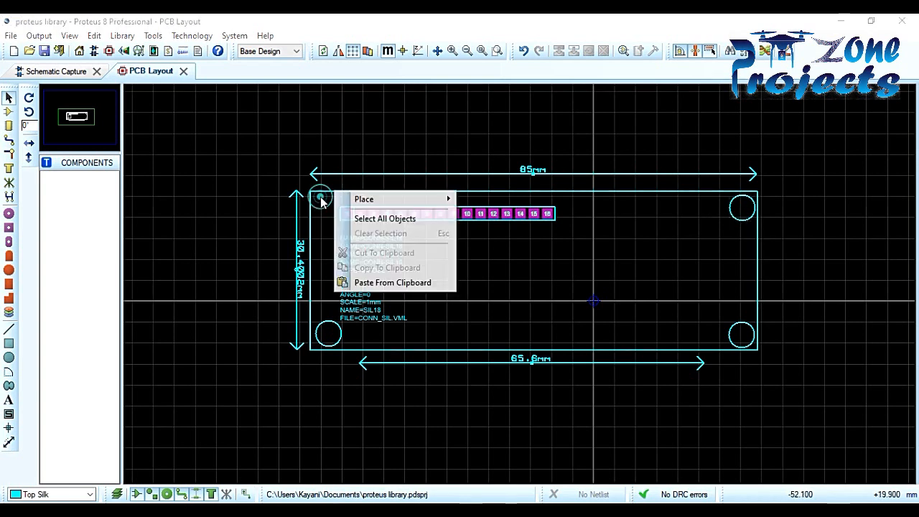
left_click(398, 282)
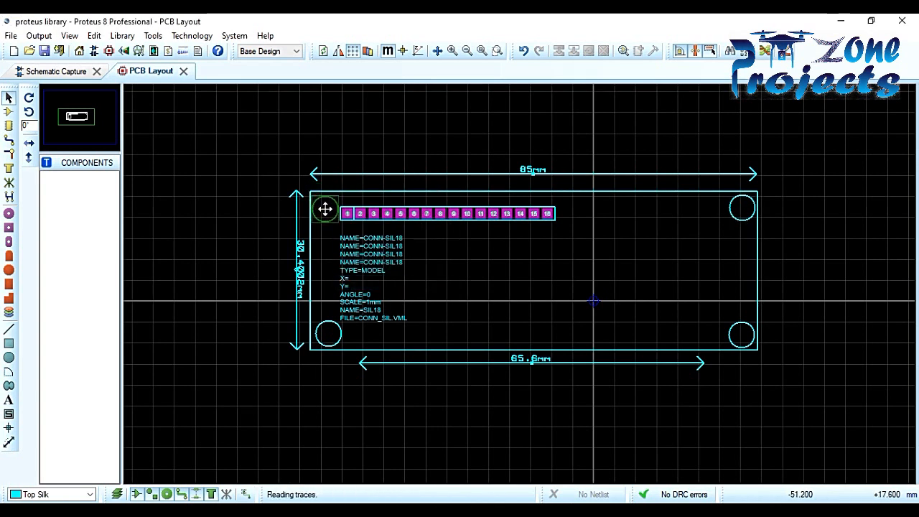
left_click(325, 209)
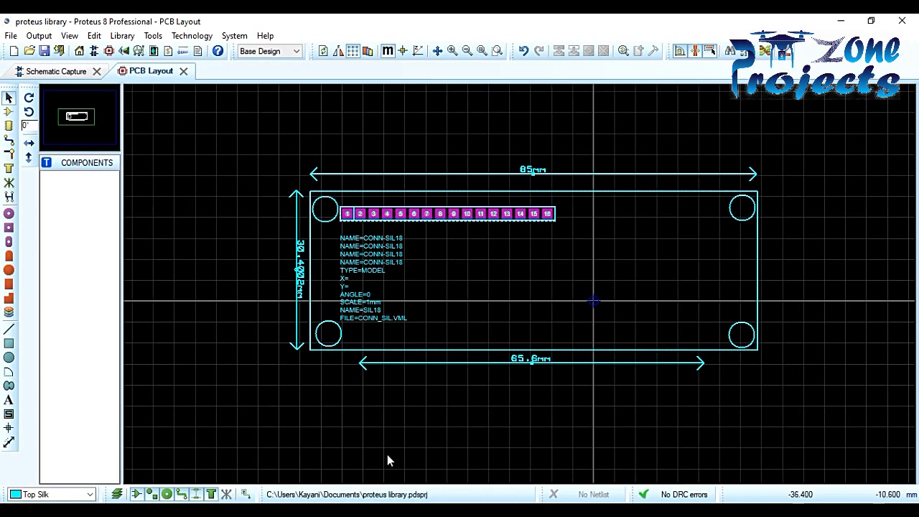
- Move the 16-pin row up towards the outline's top edge and slightly right, and compare it with the LCD image in Firefox
left_click(428, 510)
left_click(427, 510)
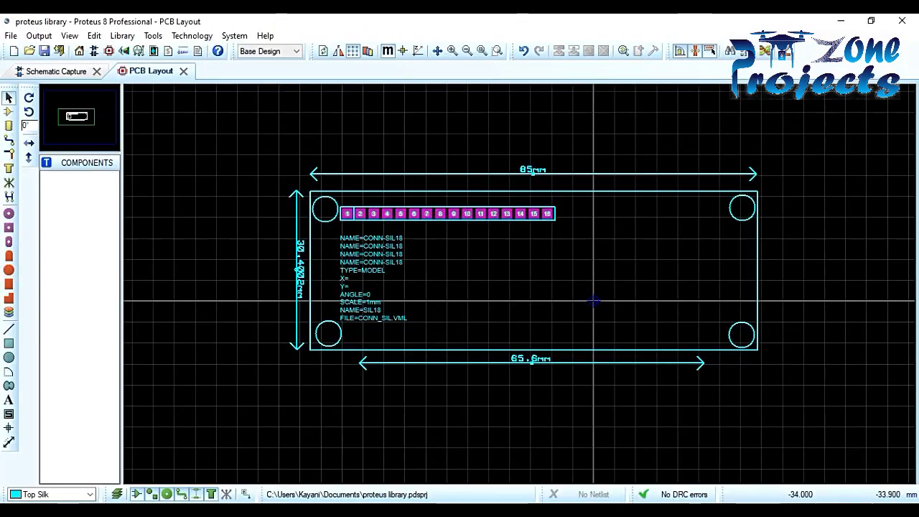
left_click_drag(571, 197, 338, 229)
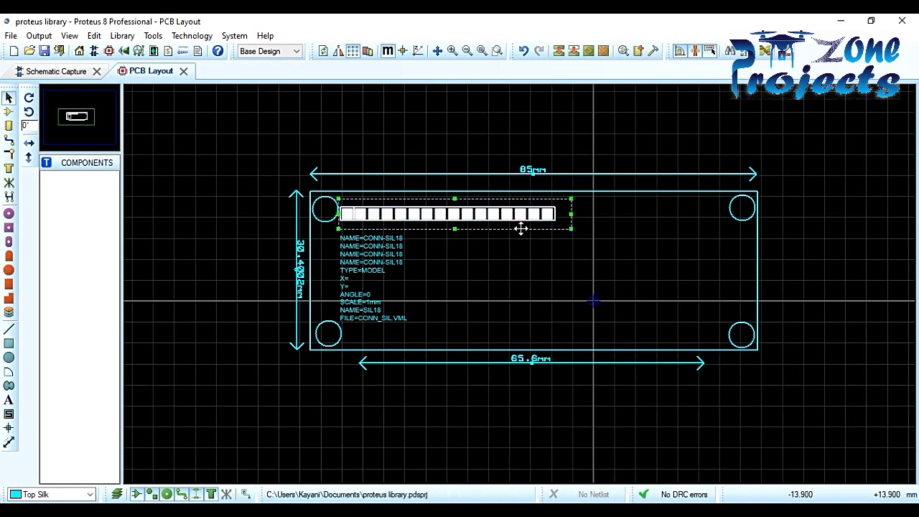
left_click_drag(525, 221, 529, 209)
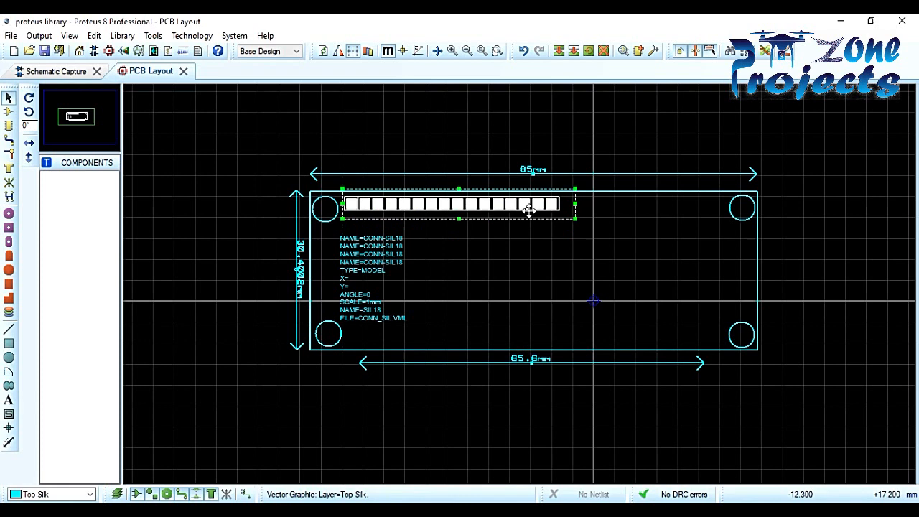
left_click(415, 510)
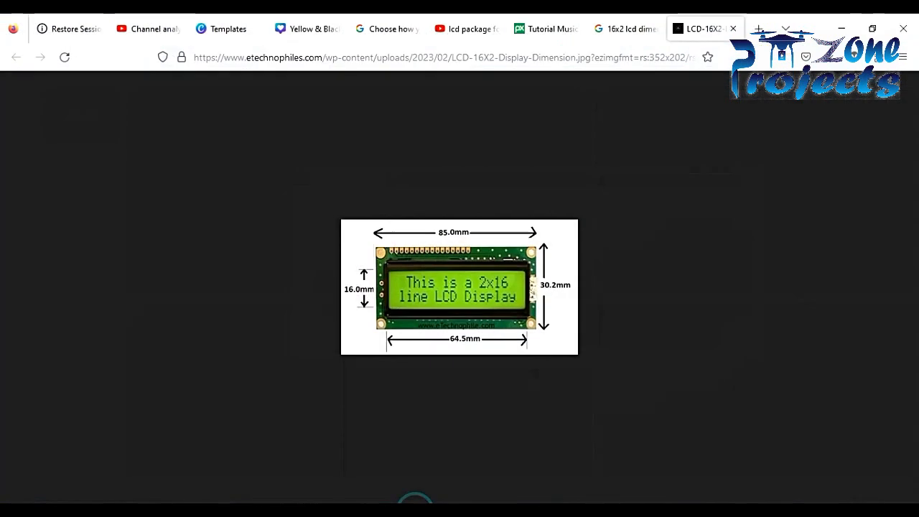
left_click(415, 509)
left_click(533, 270)
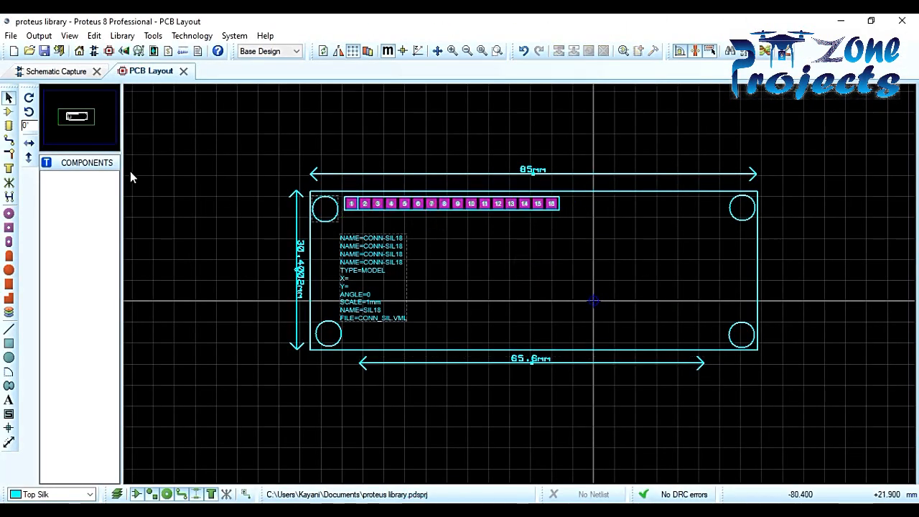
left_click_drag(281, 155, 783, 381)
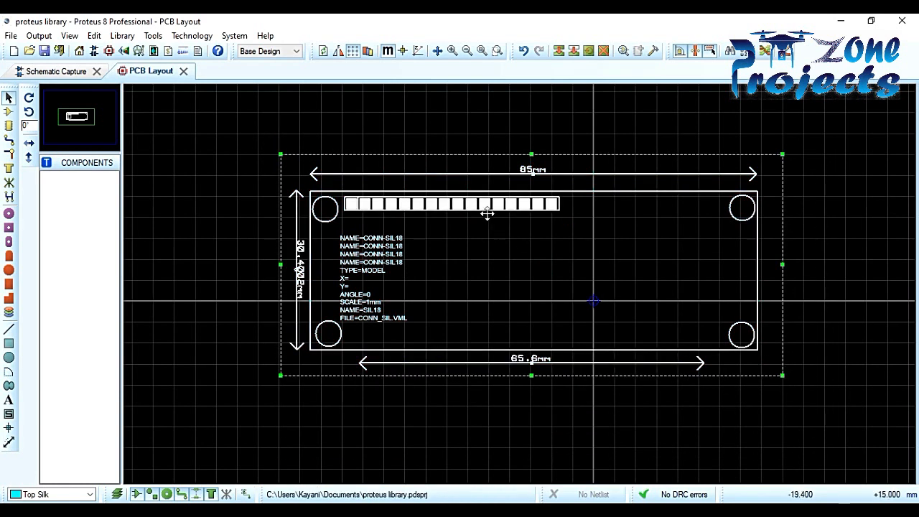
right_click(488, 213)
left_click(398, 432)
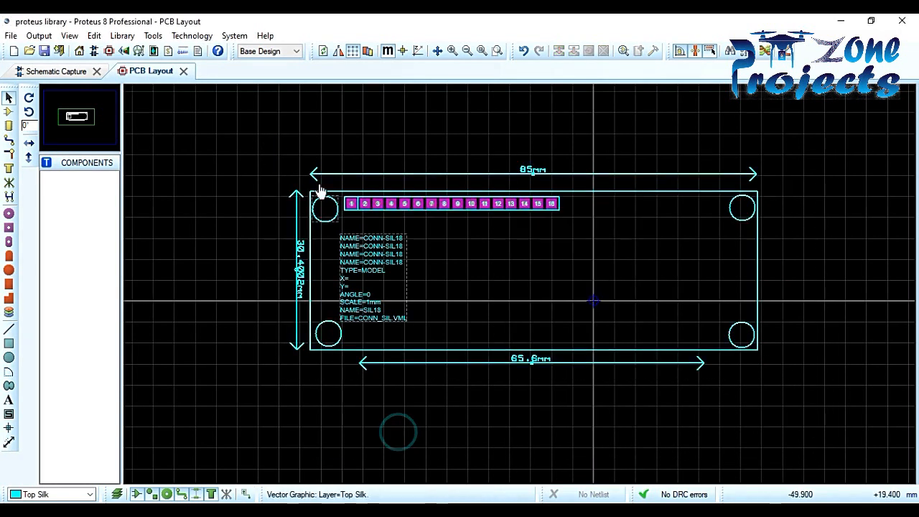
- Start making a package from the outline, pin row and mounting holes without the dimension lines, and name it LCD 16X2
left_click_drag(304, 188, 772, 355)
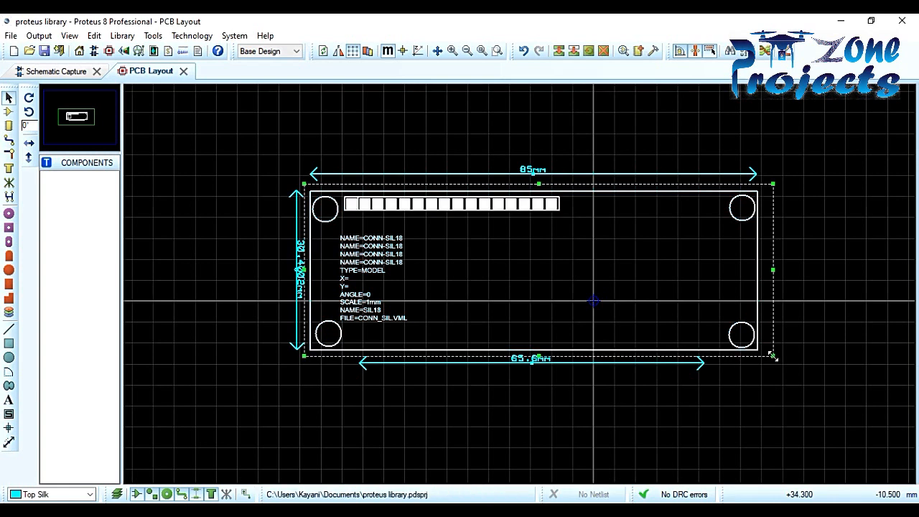
right_click(488, 217)
left_click(551, 440)
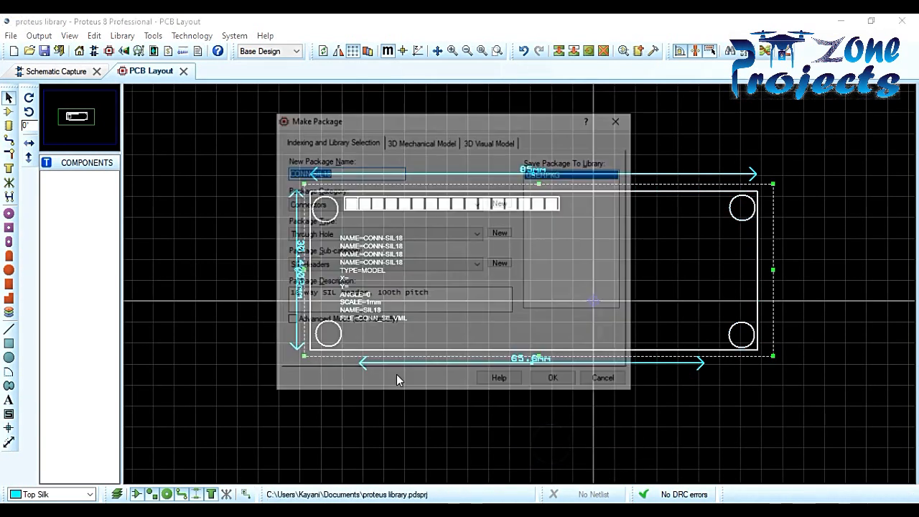
type("LCD 16X2")
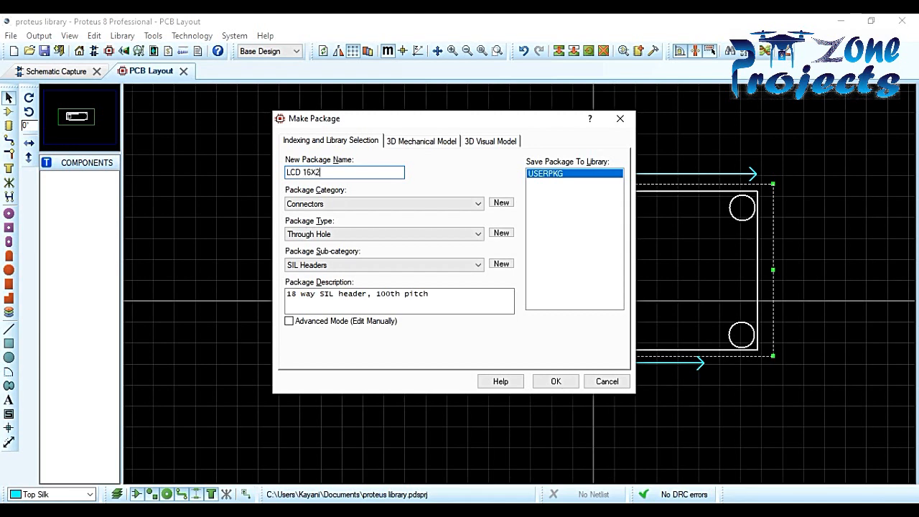
left_click(477, 204)
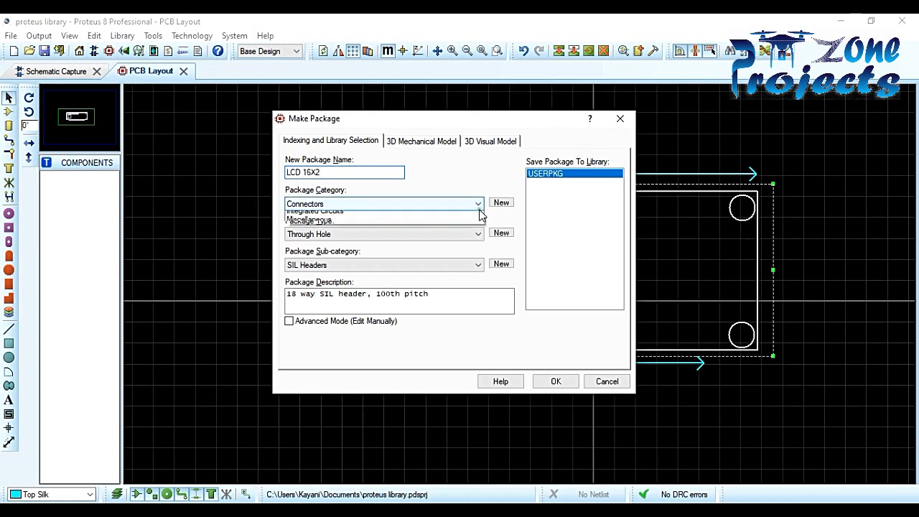
left_click(479, 211)
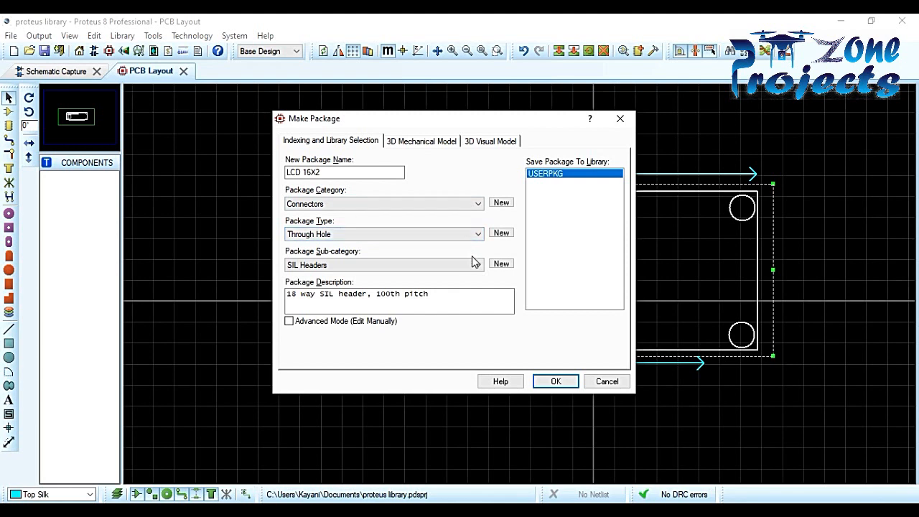
- Change the package description to "16 way SIL header, 100th pitch" and save the package to the USERPKG library
left_click(471, 292)
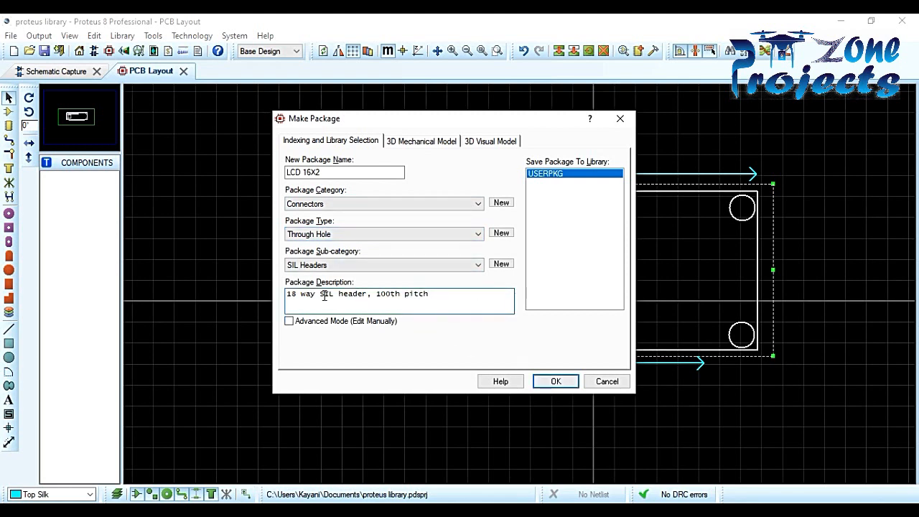
left_click(297, 293)
key("BackSpace")
type("6")
left_click(554, 384)
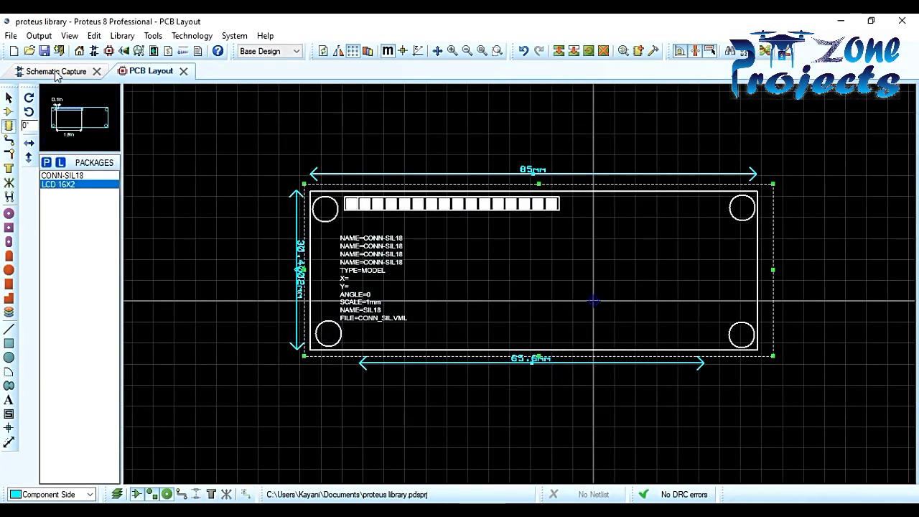
- In the schematic, search the device library for "lcd 16", pick the LM016L display and place it on the sheet
left_click(56, 72)
left_click(46, 163)
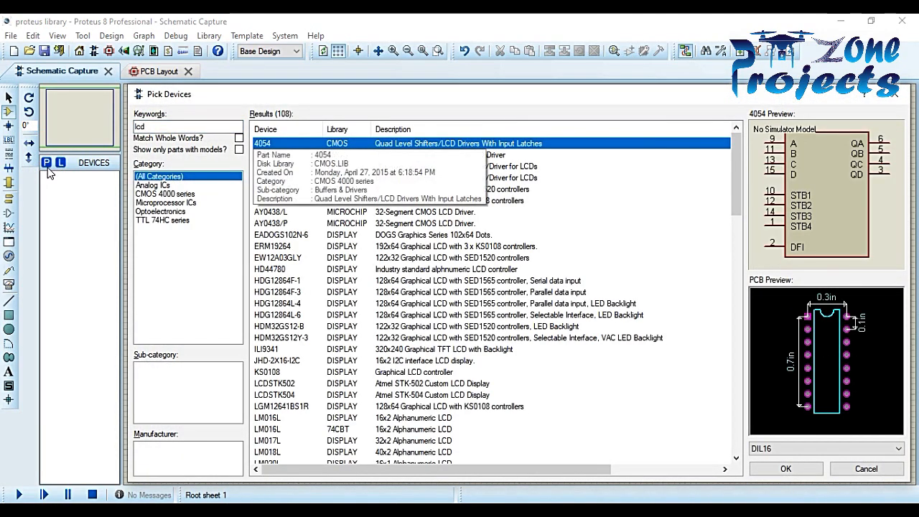
type("lcd 16")
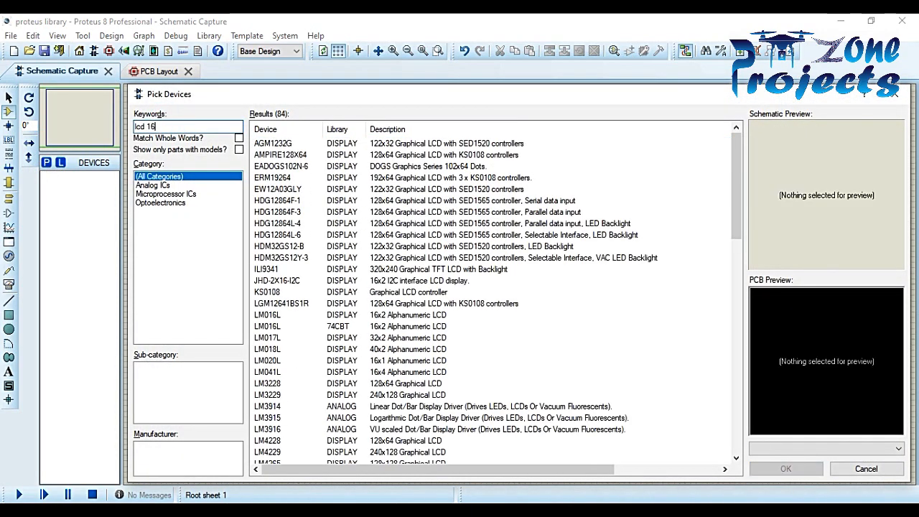
key("Down")
key("Down")
key("Down")
key("Up")
key("Down")
key("Return")
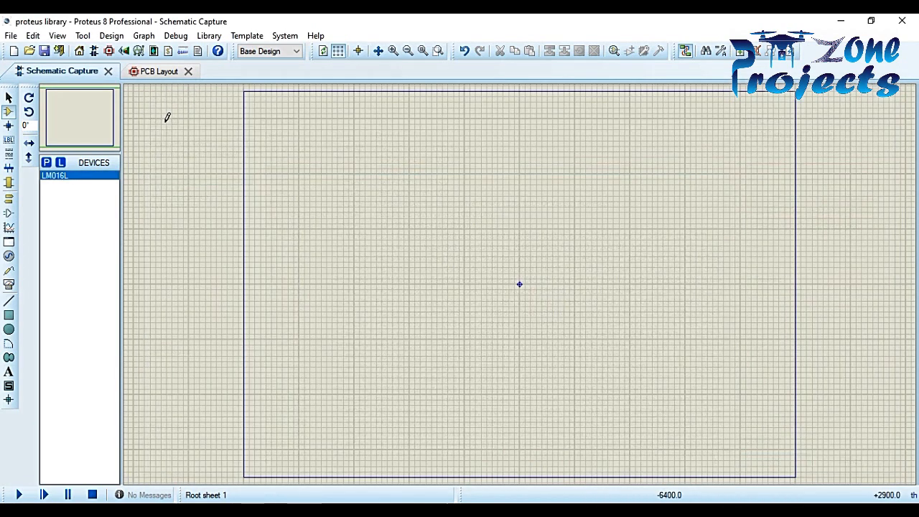
left_click(429, 211)
left_click(412, 219)
- Open the Packaging Tool for the placed LCD and delete its CONN-SIL18 packaging
right_click(439, 224)
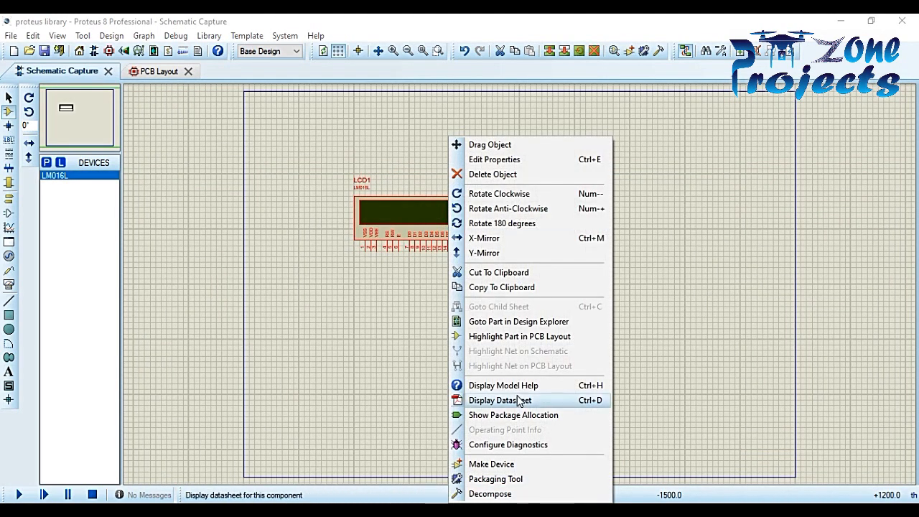
left_click(521, 478)
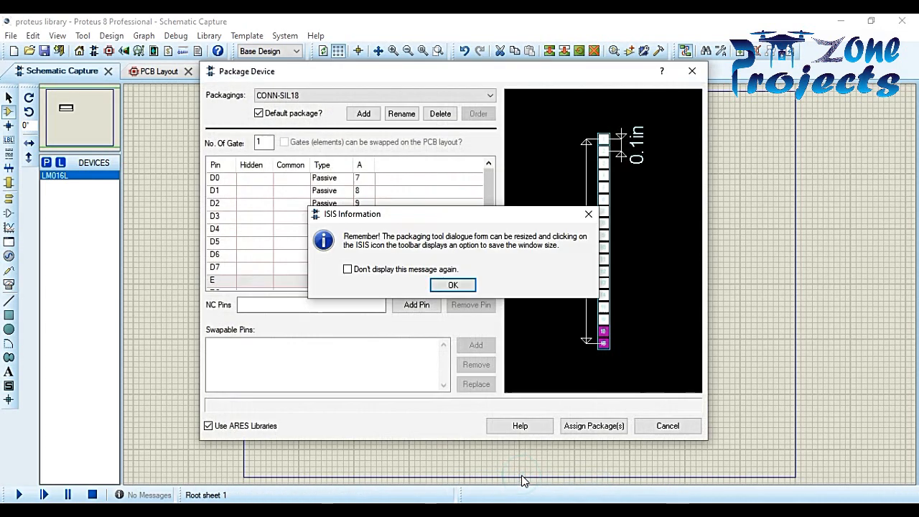
left_click(454, 285)
left_click(437, 114)
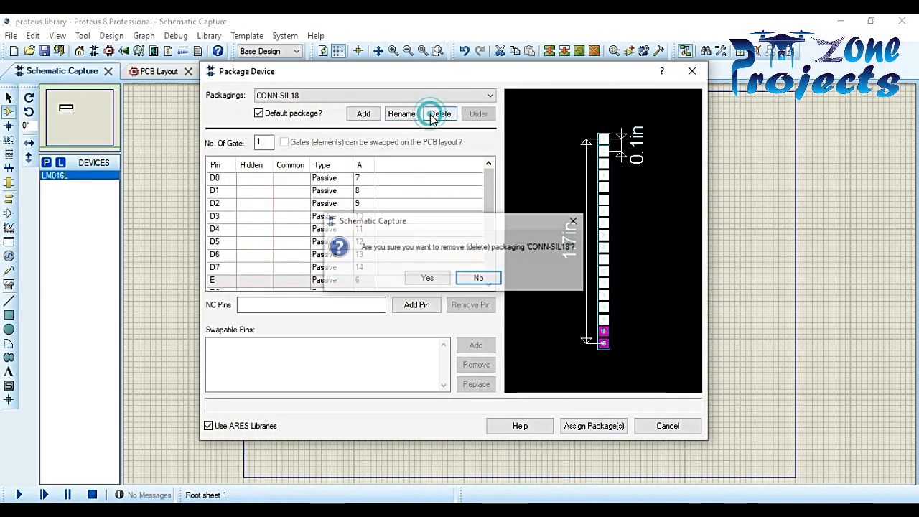
left_click(427, 278)
- Search the packages for "lcd" and add the LCD 16X2 package from USERPKG as the device's packaging
left_click(365, 115)
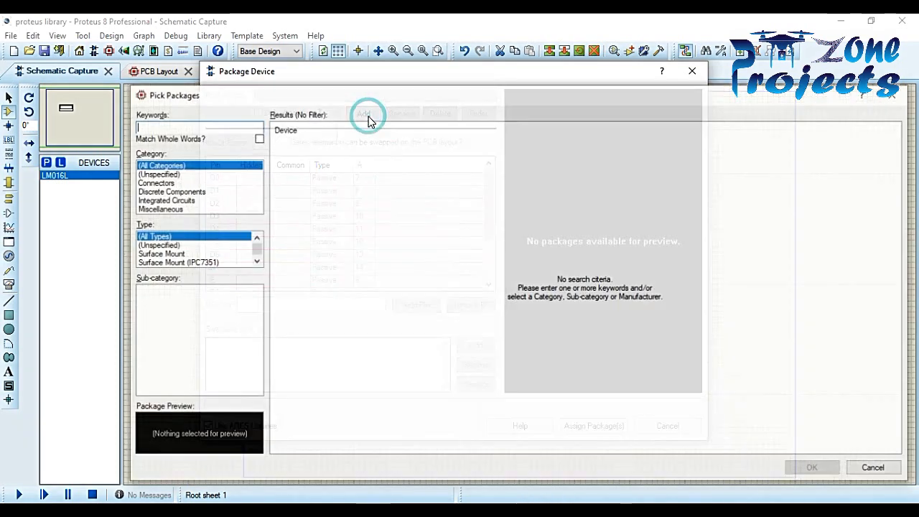
type("lcd")
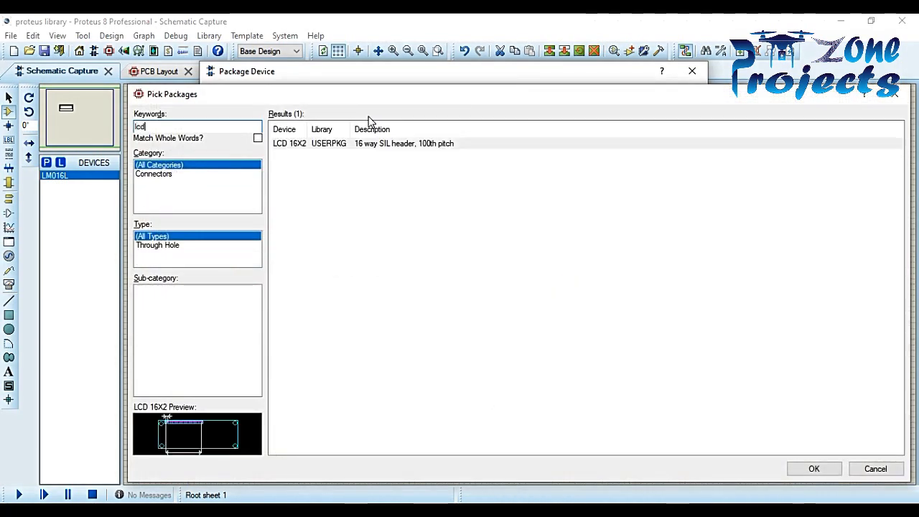
left_click(374, 145)
left_click(808, 469)
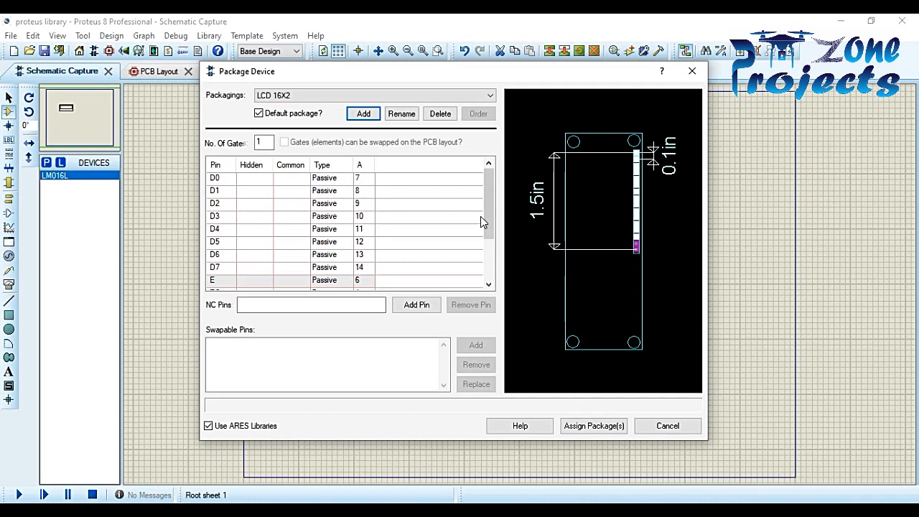
- Add two power pins to the LCD 16X2 packaging: A mapped to pad 15 and K mapped to pad 16
scroll(486, 216, "down", 2)
left_click(404, 311)
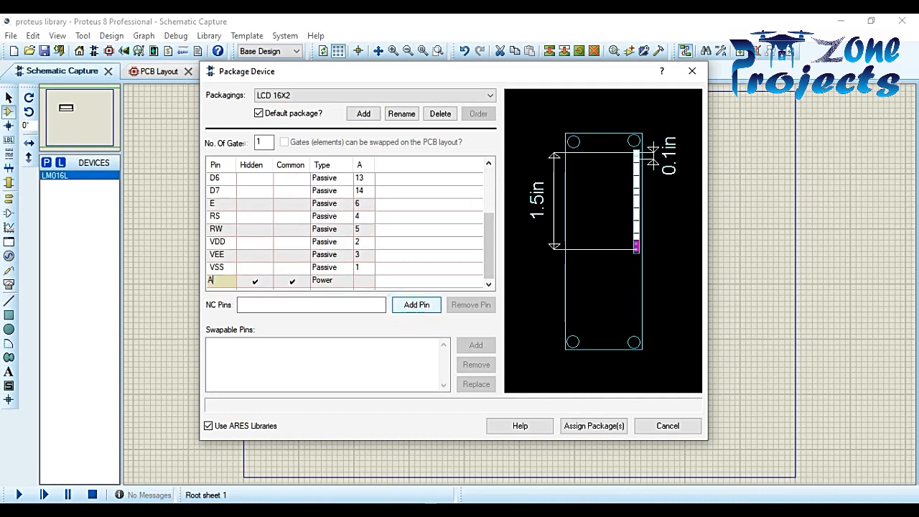
type("A")
left_click(363, 281)
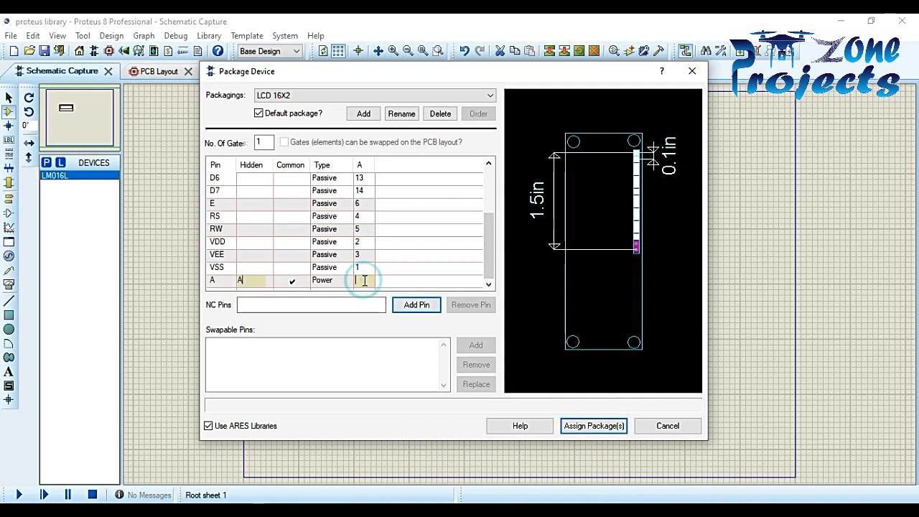
left_click(637, 246)
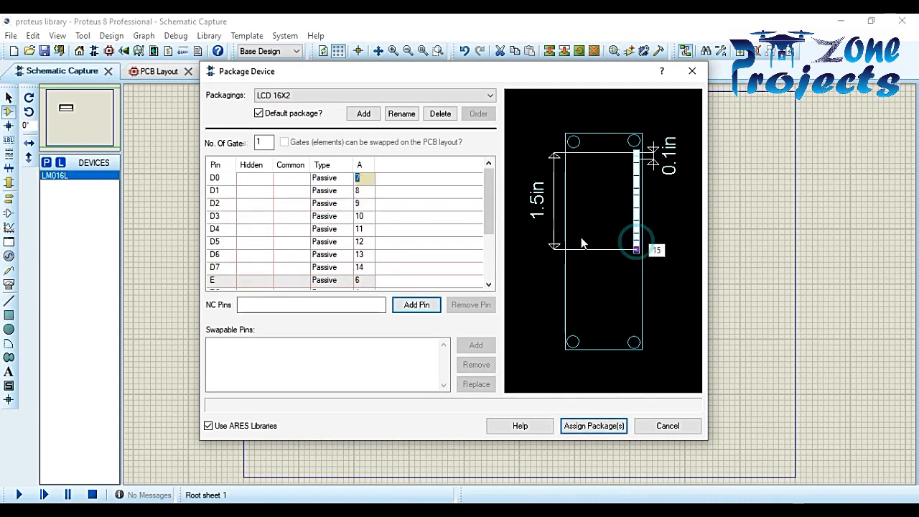
left_click(404, 311)
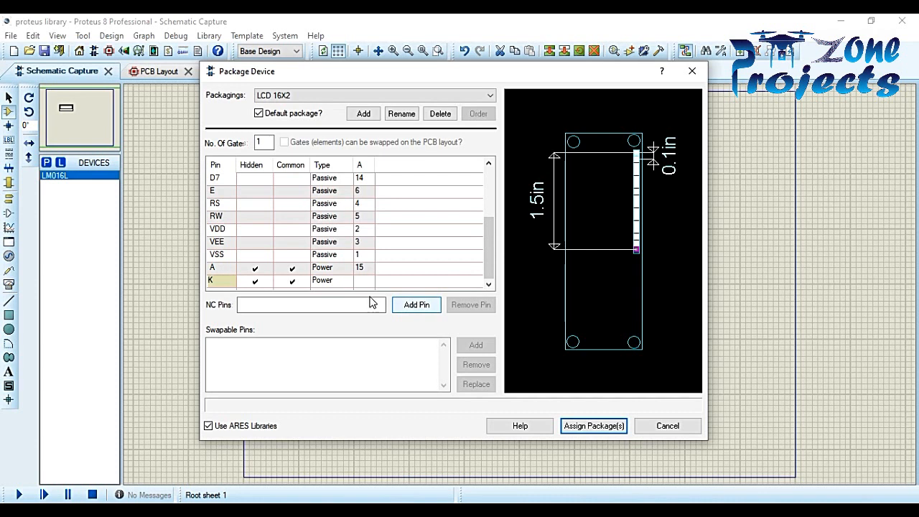
left_click(363, 280)
left_click(637, 251)
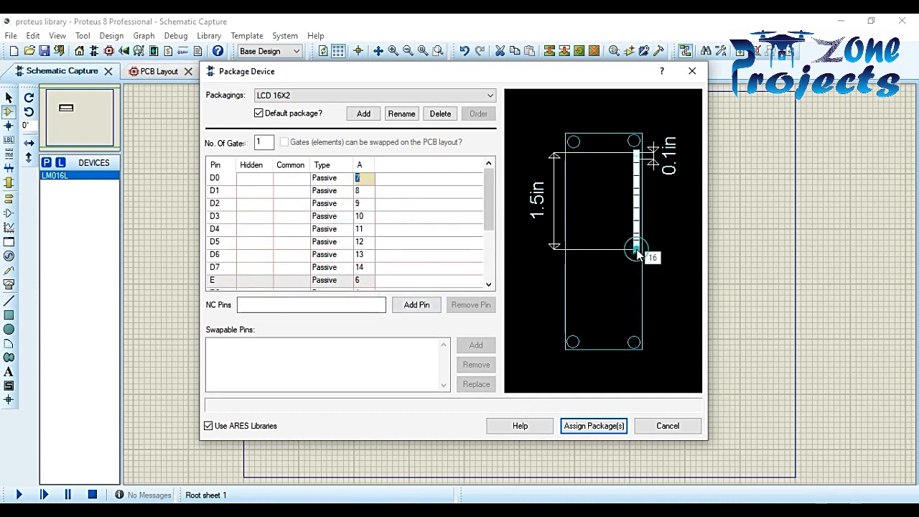
- Assign the package, save the packaged device in the 74CBT library and update the devices in the design
left_click(597, 427)
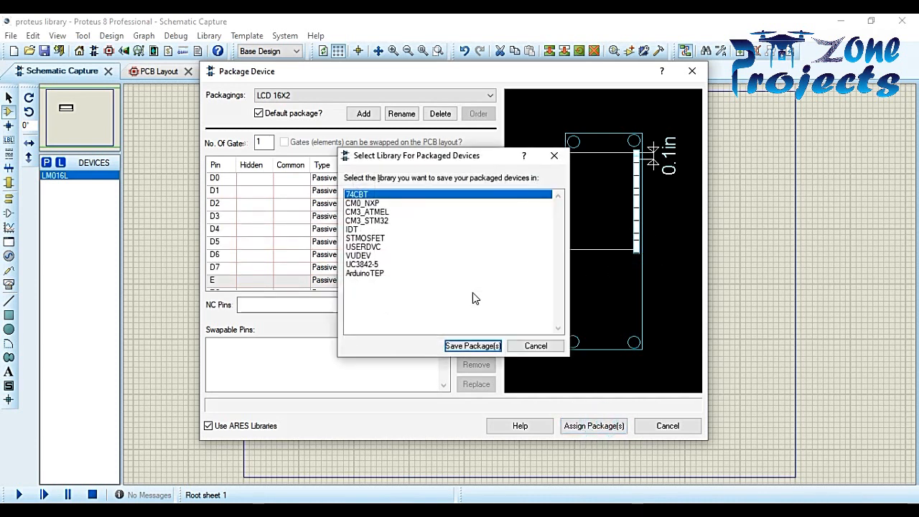
left_click(473, 345)
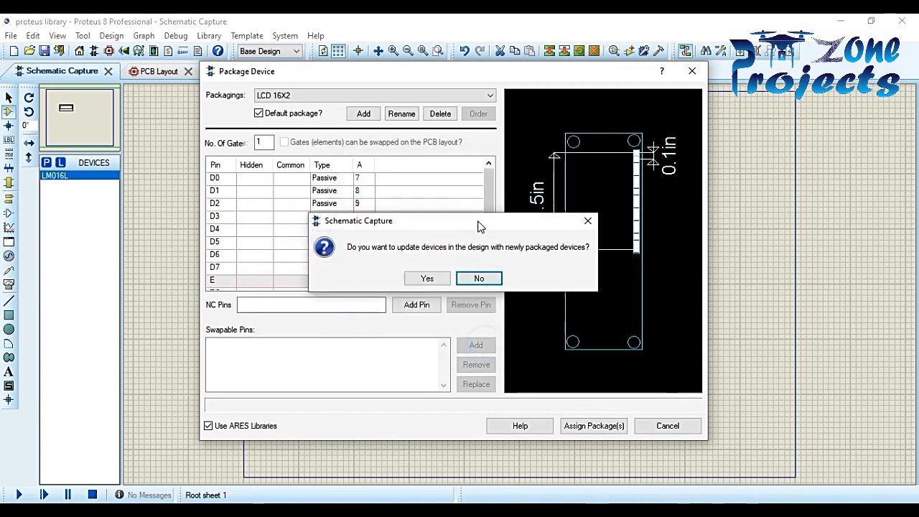
left_click(439, 280)
left_click(266, 146)
left_click(156, 71)
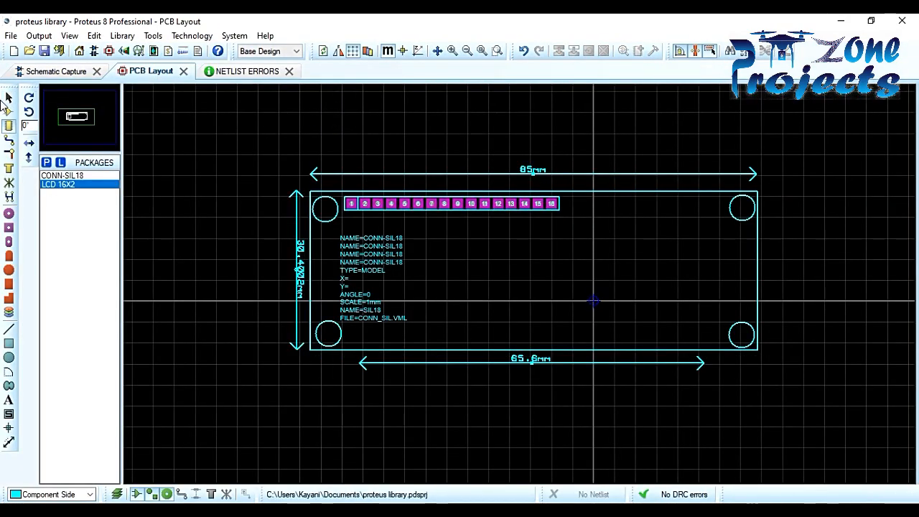
left_click(13, 98)
left_click_drag(234, 132, 808, 404)
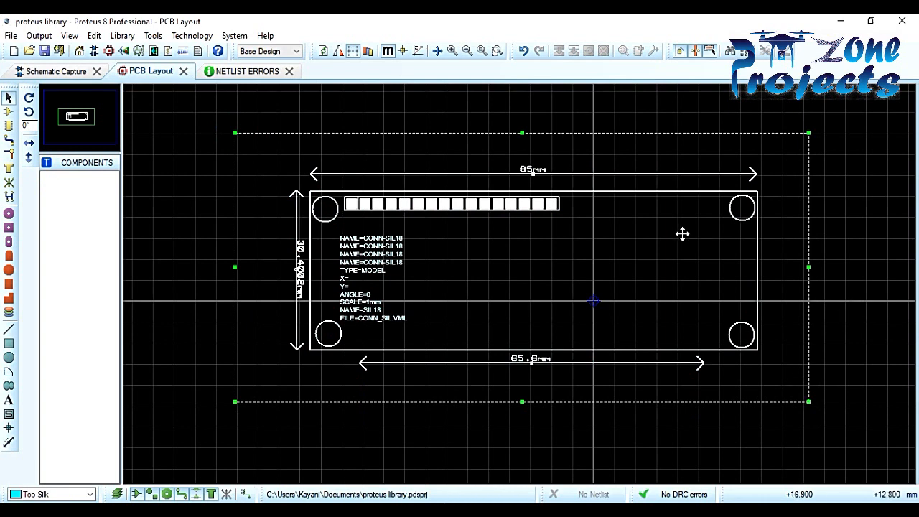
left_click(835, 218)
left_click(550, 204)
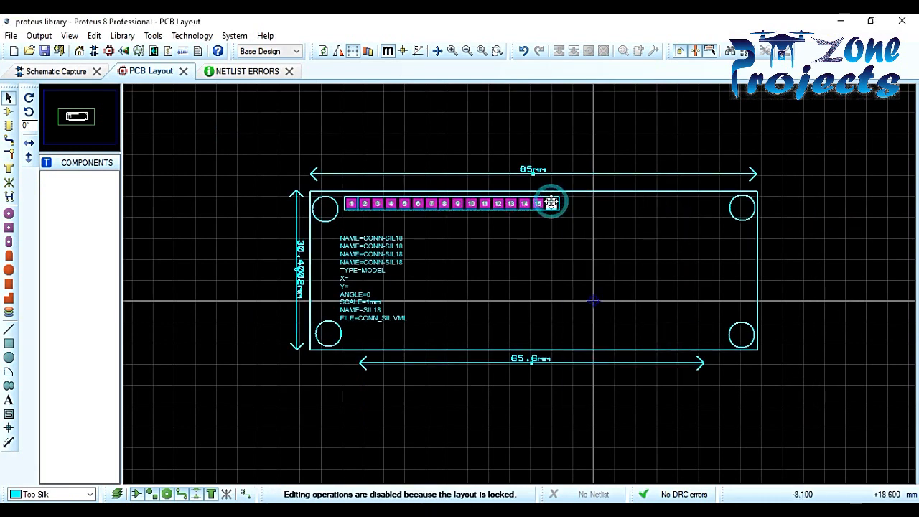
- Create a new project named New Project with a schematic from the default template, discarding the current project's changes
left_click(10, 36)
left_click(42, 51)
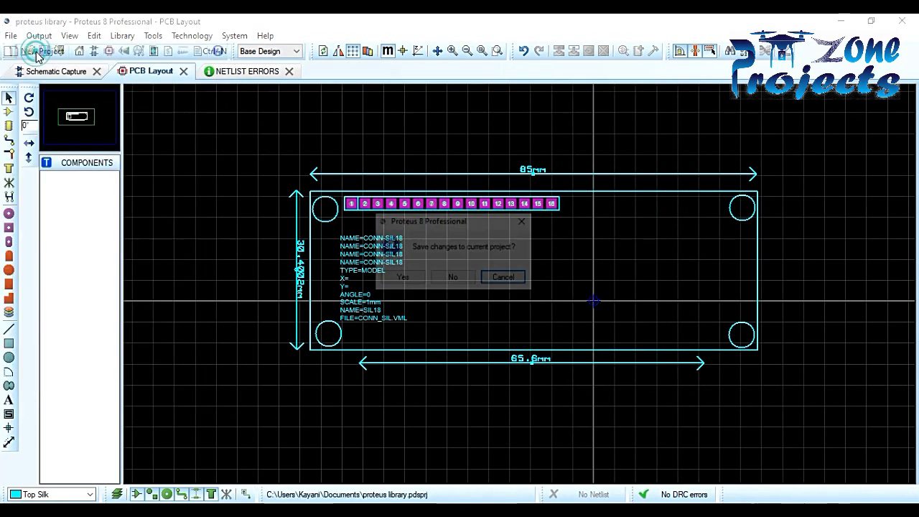
left_click(452, 280)
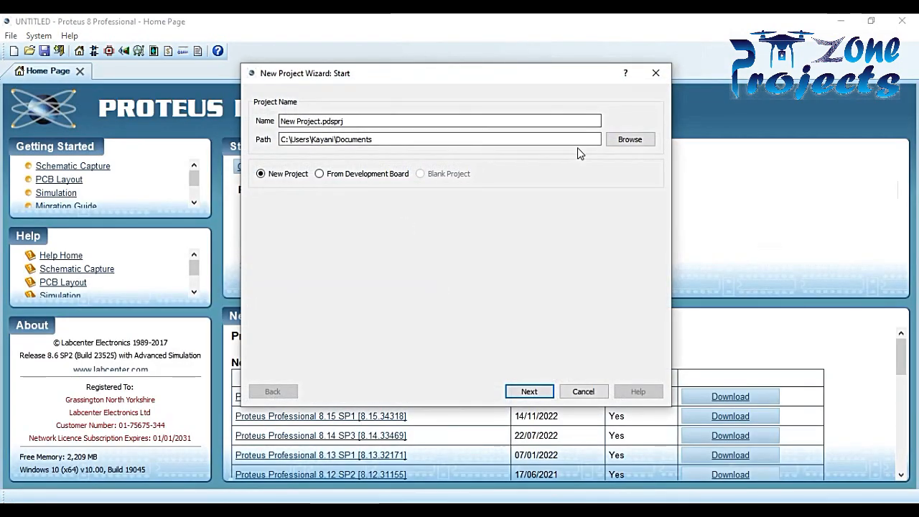
left_click(529, 391)
left_click(433, 262)
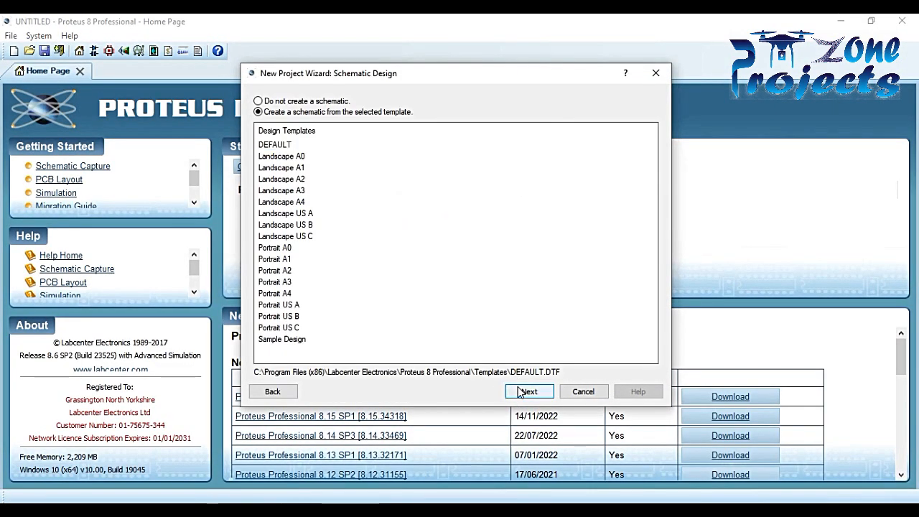
left_click(524, 391)
left_click(522, 391)
left_click(527, 391)
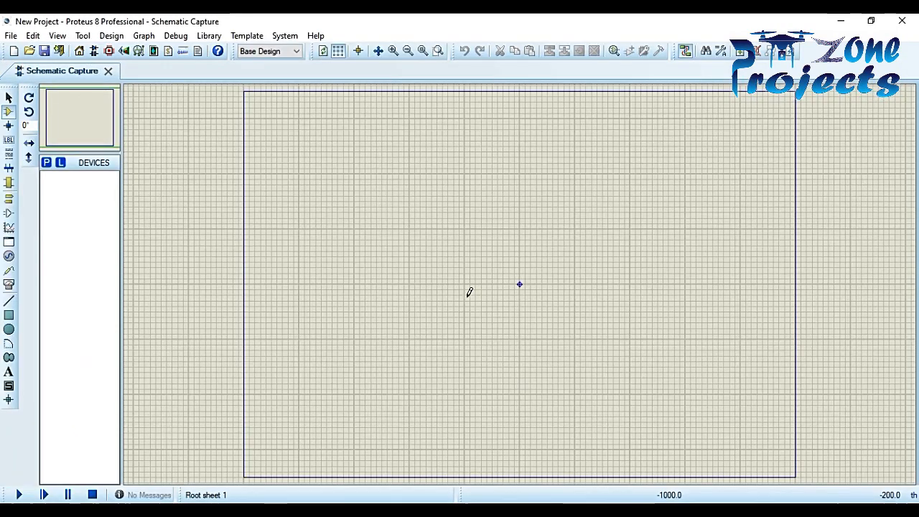
- Search the device library for "LCD 16", pick the LM016L 16x2 display and place it on the schematic sheet
left_click(48, 165)
type("LC")
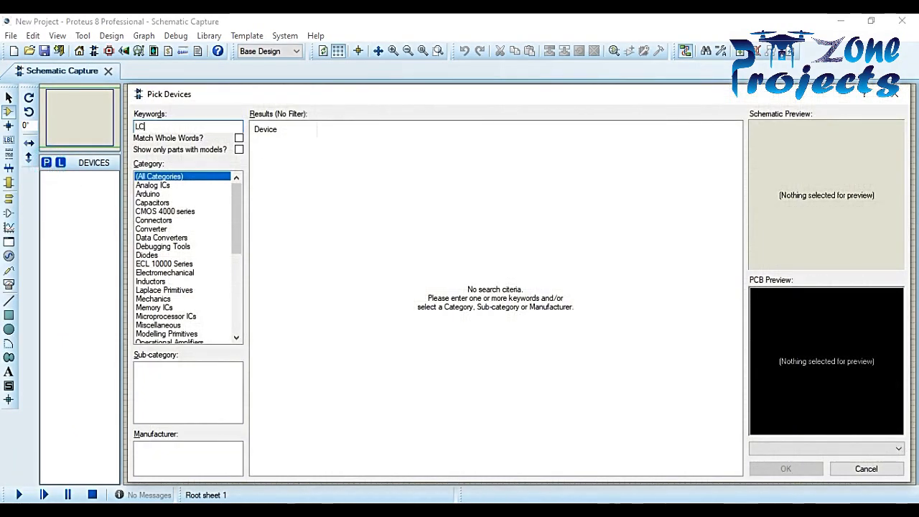
type("D16")
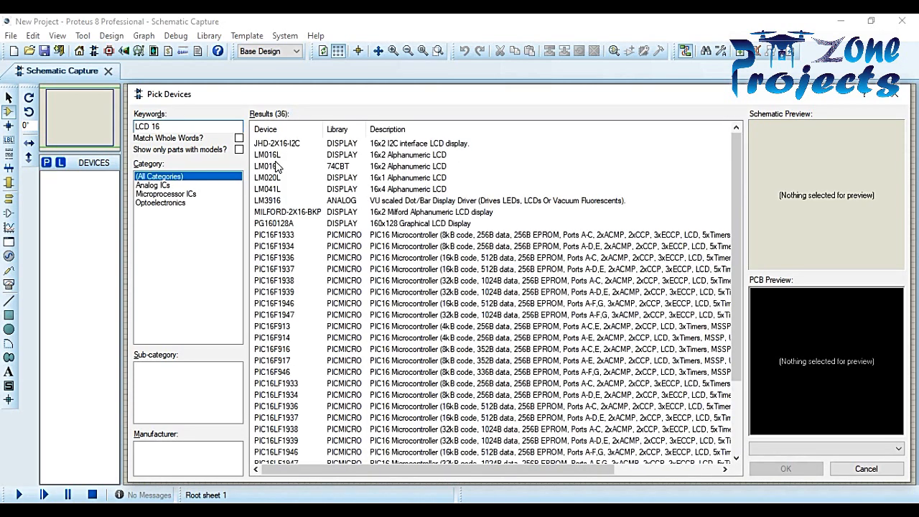
left_click(280, 153)
left_click(281, 164)
double_click(282, 154)
left_click(484, 228)
left_click(455, 225)
- Open the PCB layout for the design, review the netlist errors and close the error report
left_click(109, 52)
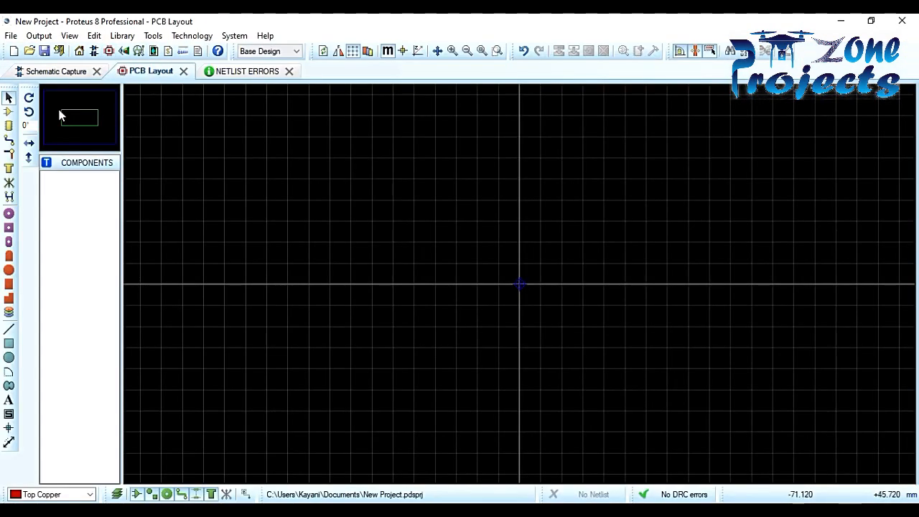
left_click(255, 68)
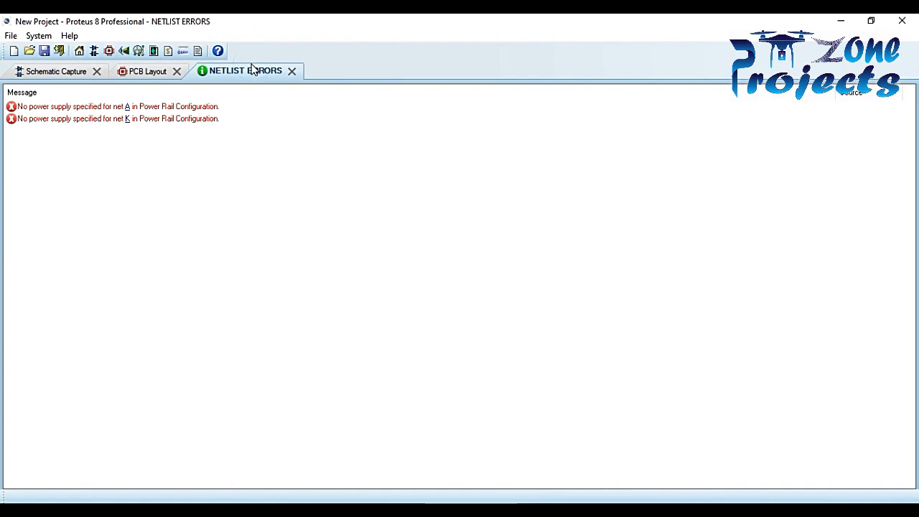
left_click(294, 71)
left_click(95, 36)
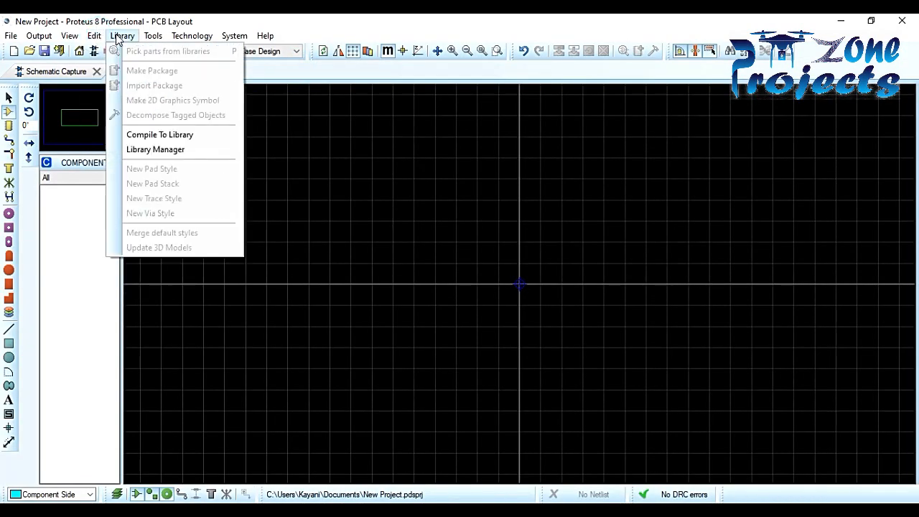
mouse_move(126, 40)
mouse_move(149, 41)
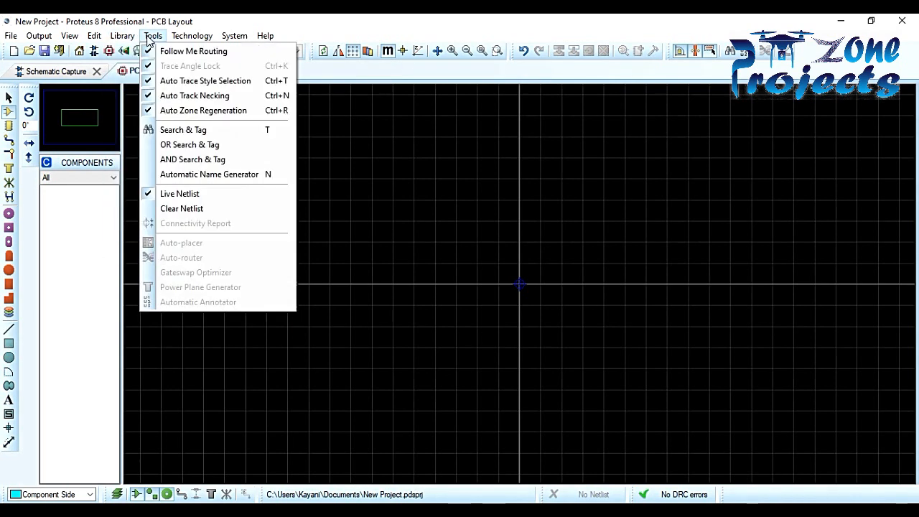
- Open the schematic's power rail configuration and connect the unconnected power net A to the VCC/VDD supply
left_click(73, 78)
left_click(111, 38)
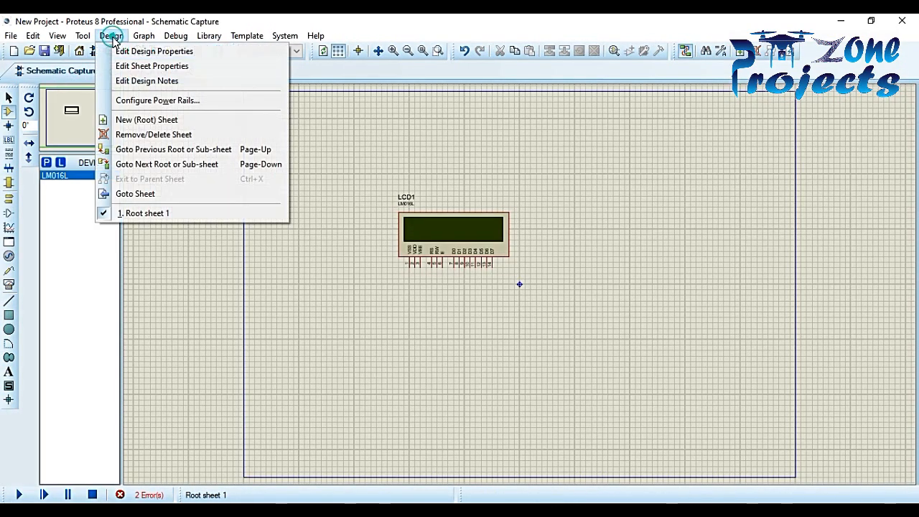
left_click(180, 104)
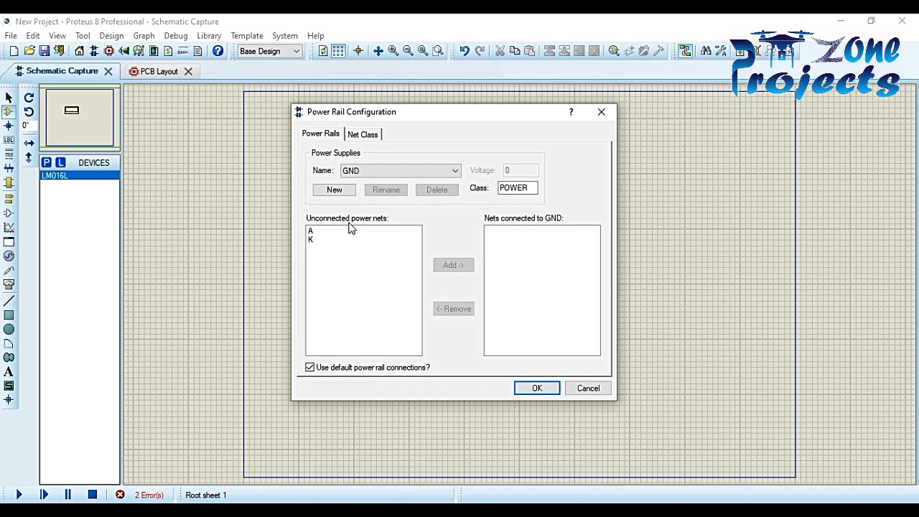
left_click(404, 193)
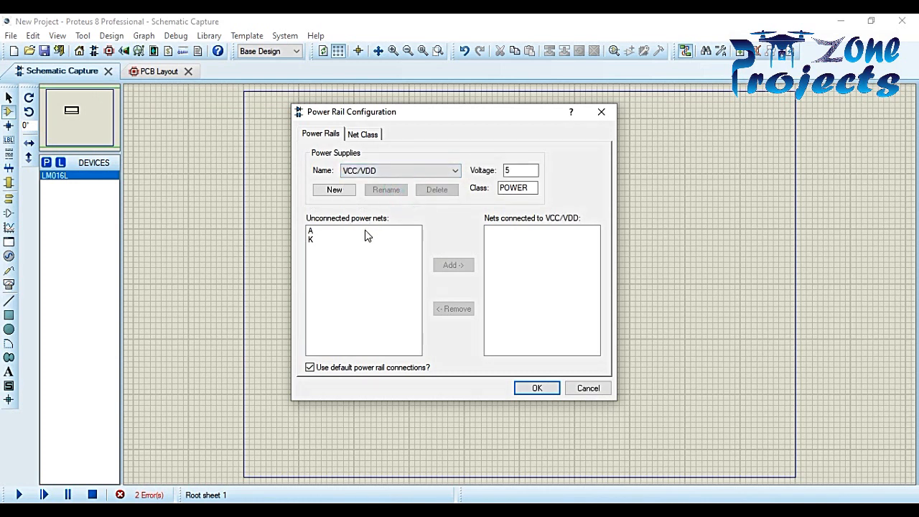
left_click(365, 230)
left_click(445, 266)
- Connect power net K to the GND supply and apply the power rail configuration
left_click(393, 172)
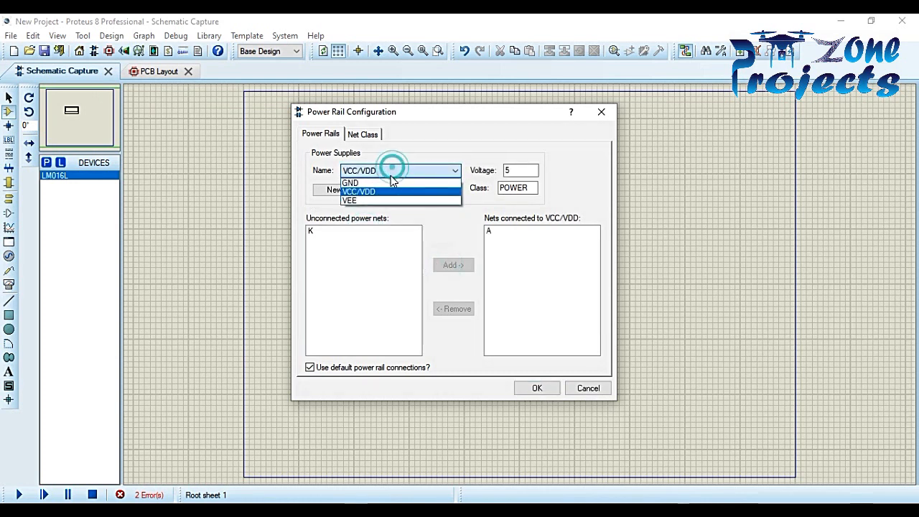
left_click(388, 184)
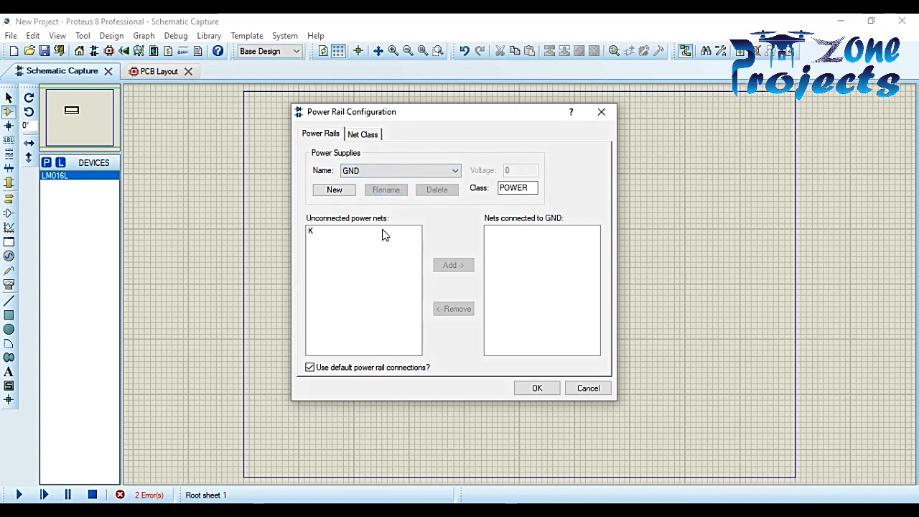
left_click(446, 267)
left_click(537, 388)
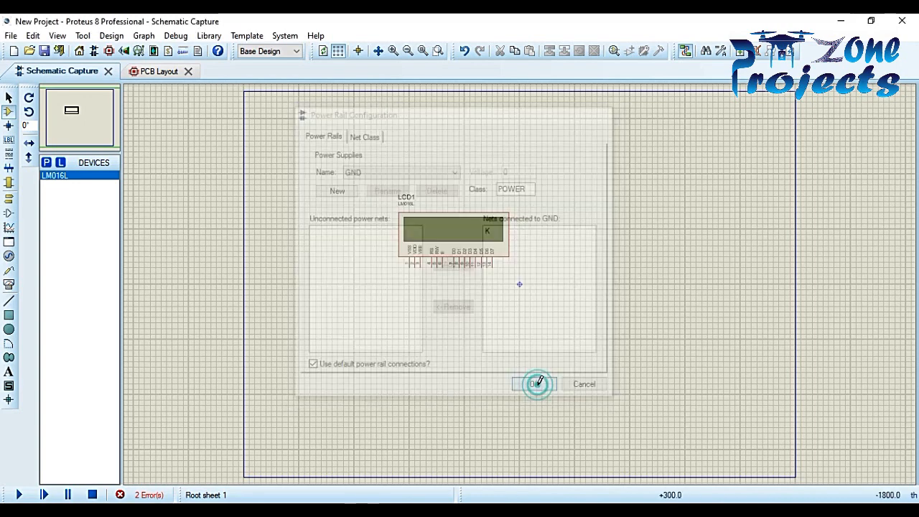
- Draw a rectangular outline on the Board Edge layer of the PCB layout and place component LCD1 inside it
left_click(149, 70)
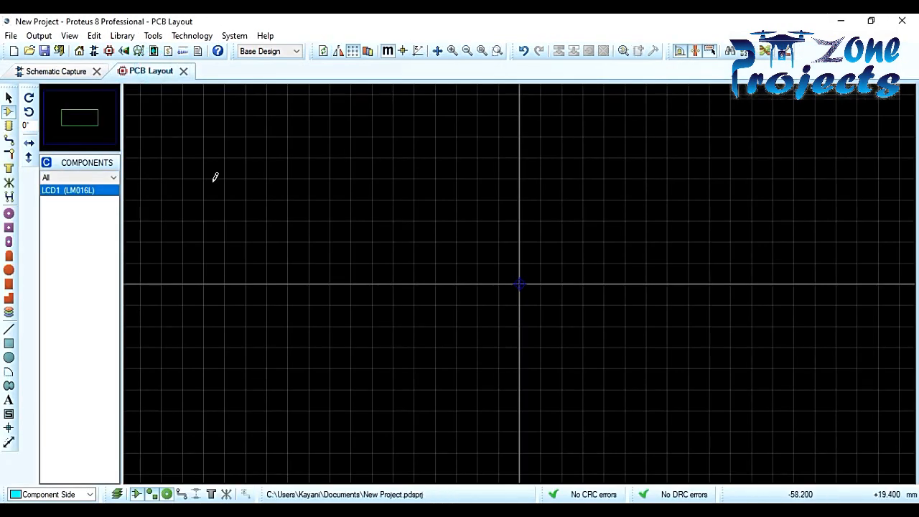
left_click(8, 346)
left_click(91, 496)
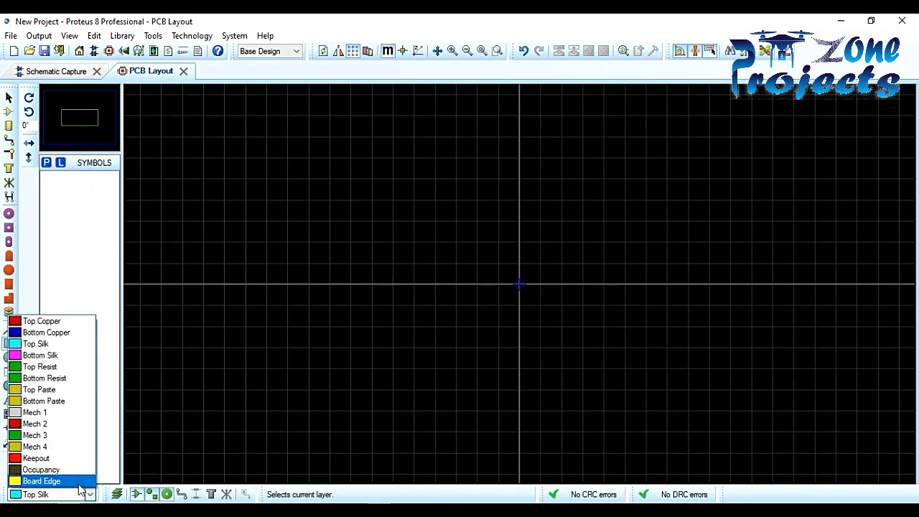
left_click(78, 480)
mouse_move(306, 142)
left_mouse_down()
mouse_move(804, 390)
mouse_move(808, 431)
left_mouse_up()
left_click(8, 111)
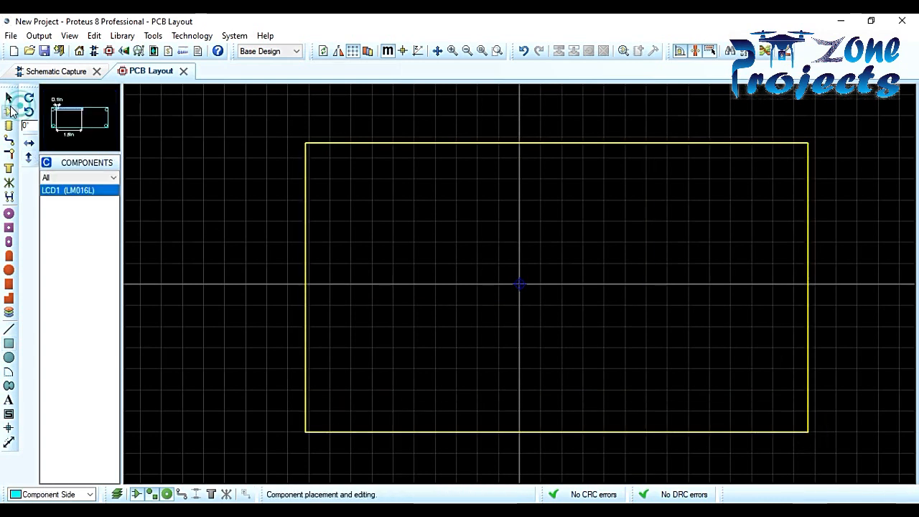
left_click(378, 227)
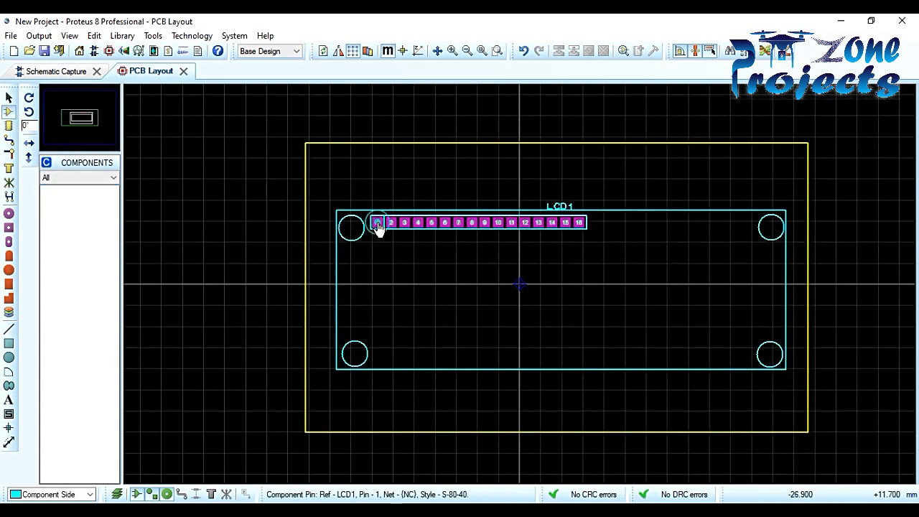
- Examine the board with the LCD package from different angles in the 3D Visualizer, then return to the PCB layout
left_click(123, 50)
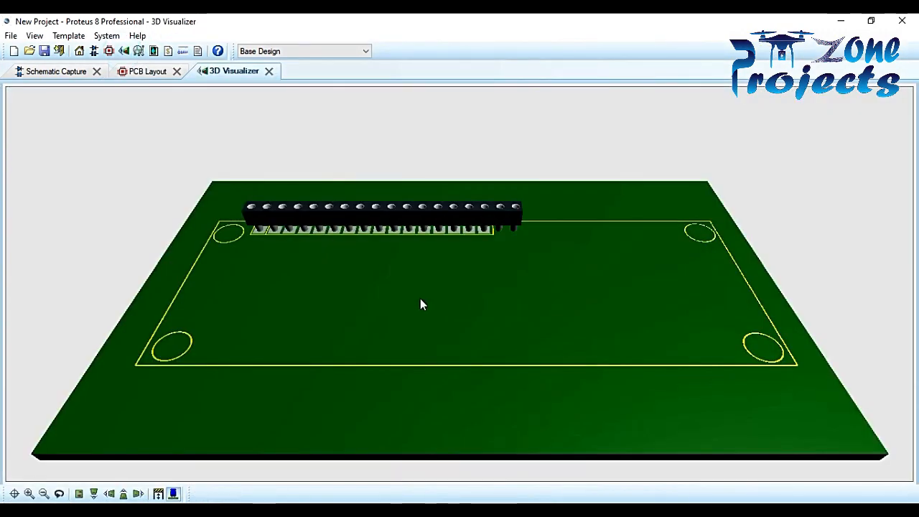
left_click_drag(433, 231, 459, 284)
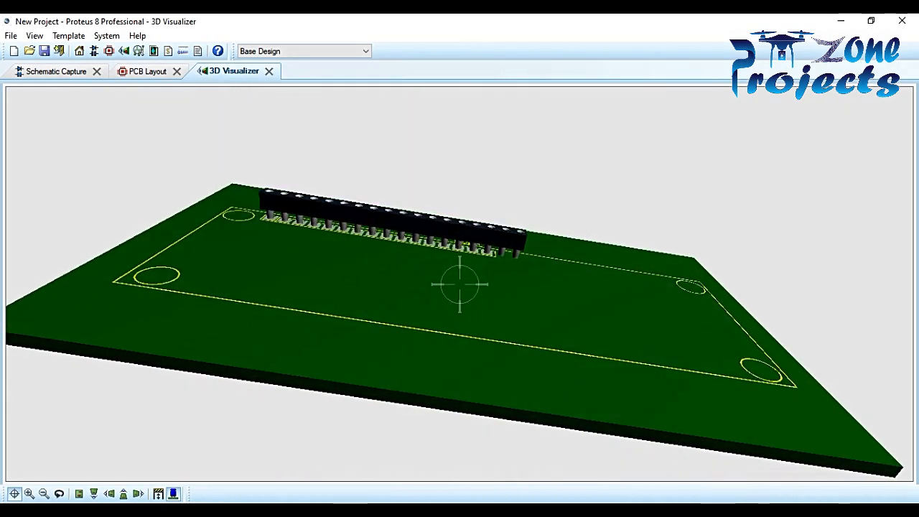
left_click(135, 72)
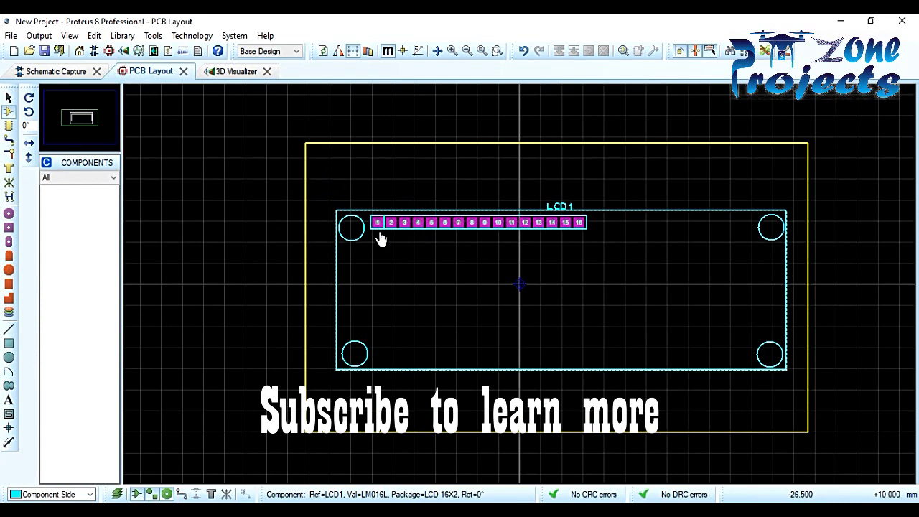